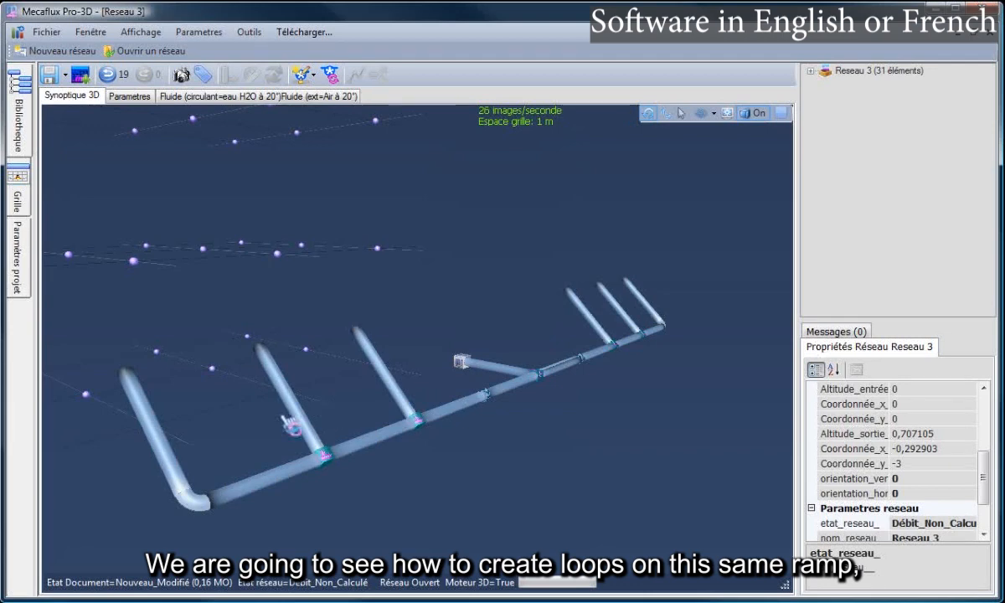
Inspect both vertical branch pipes and the main pipe segments near the elbow
drag(221, 413, 228, 408)
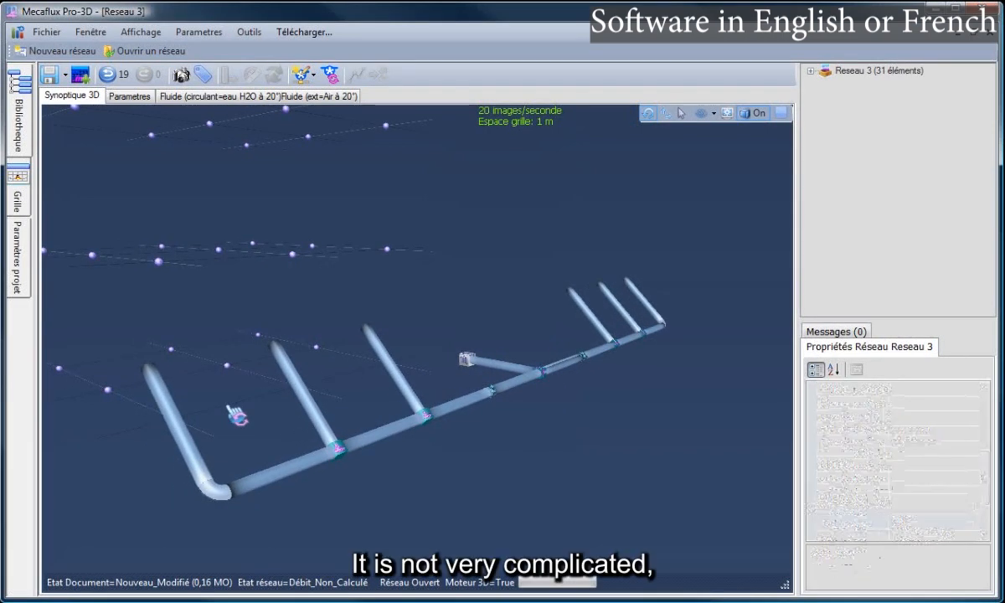
drag(285, 394, 262, 415)
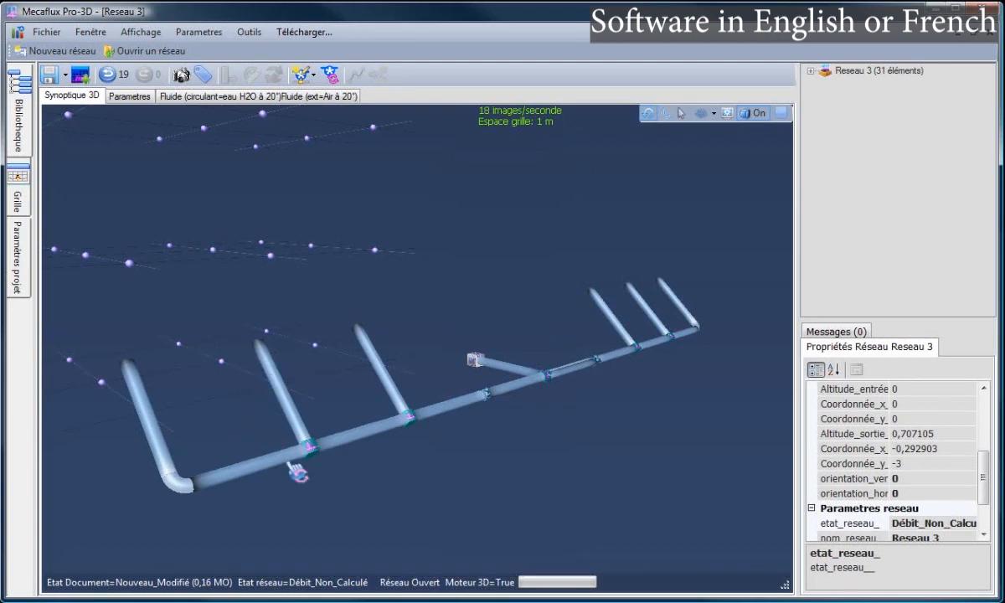
click(279, 374)
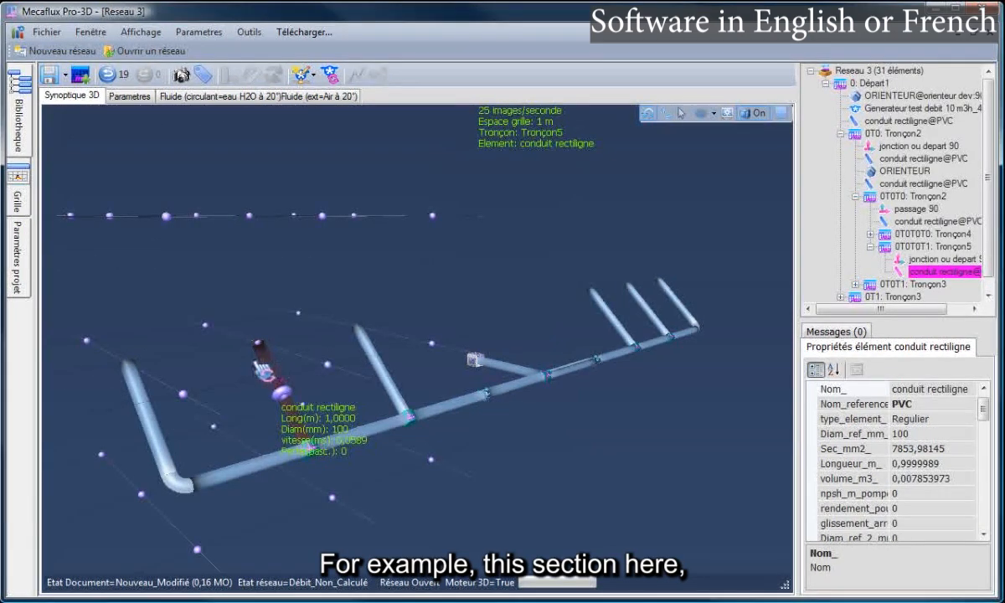
click(323, 466)
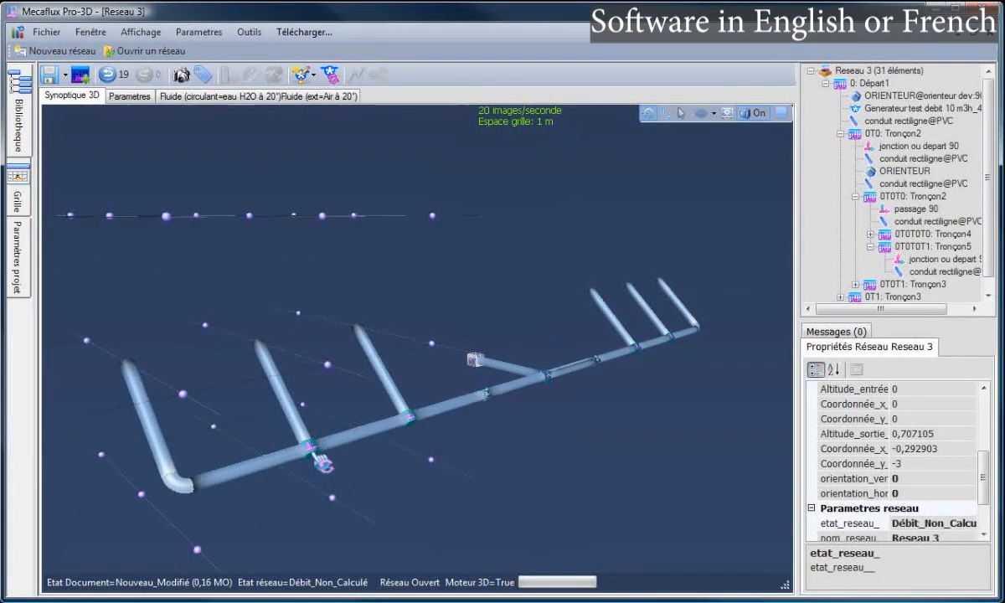
click(322, 462)
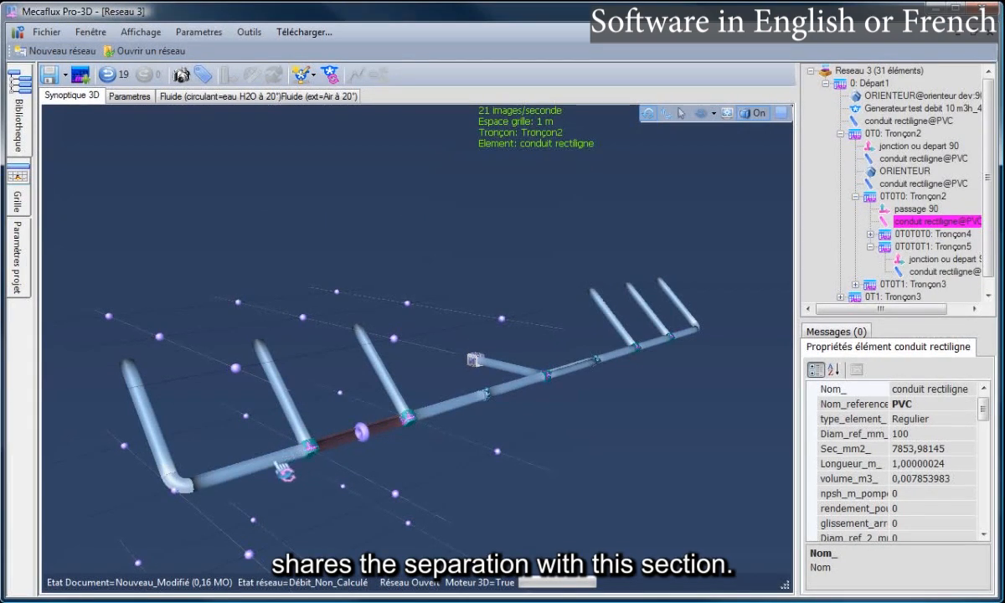
click(279, 463)
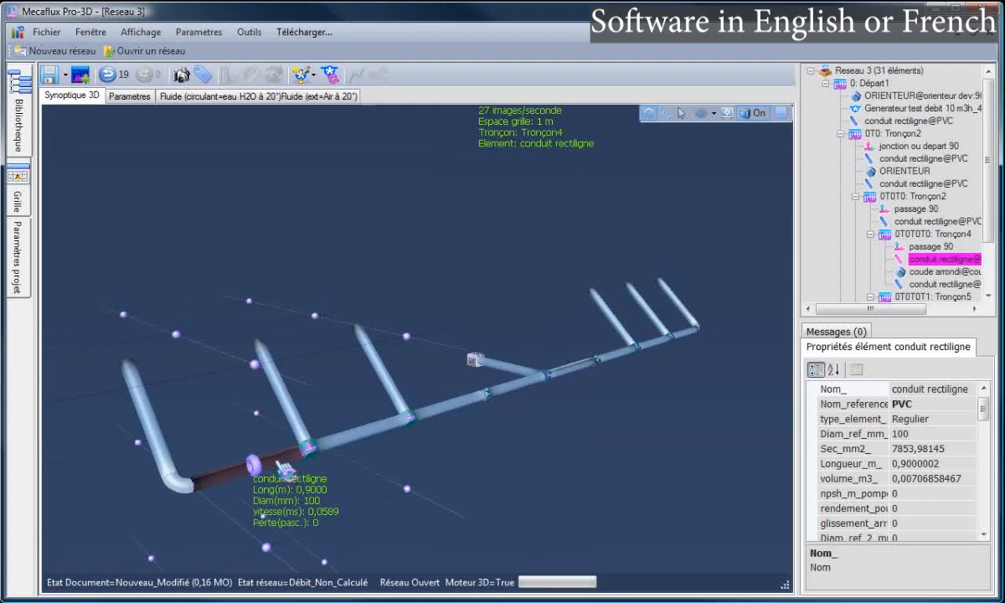
click(294, 392)
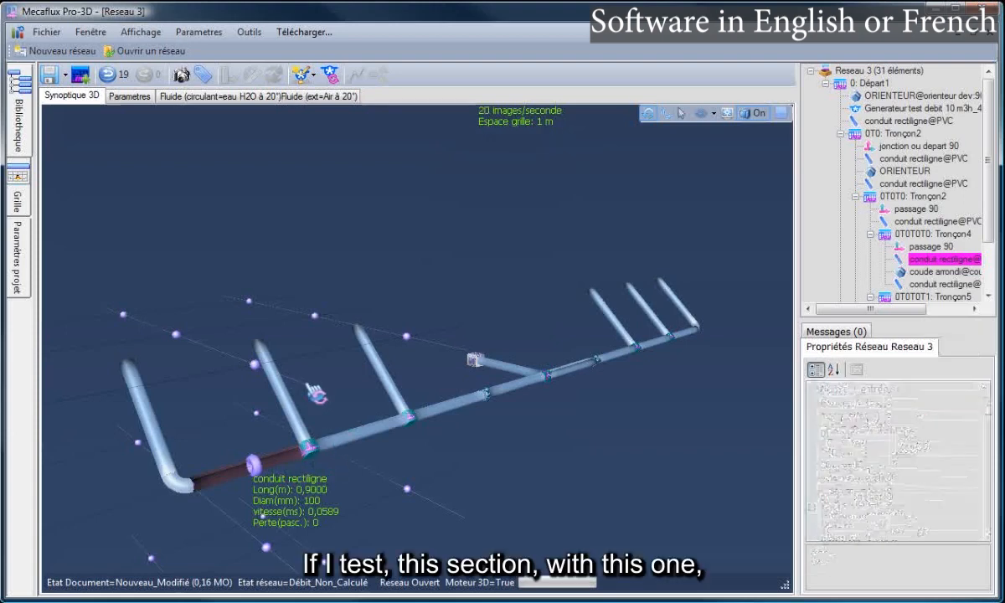
click(291, 402)
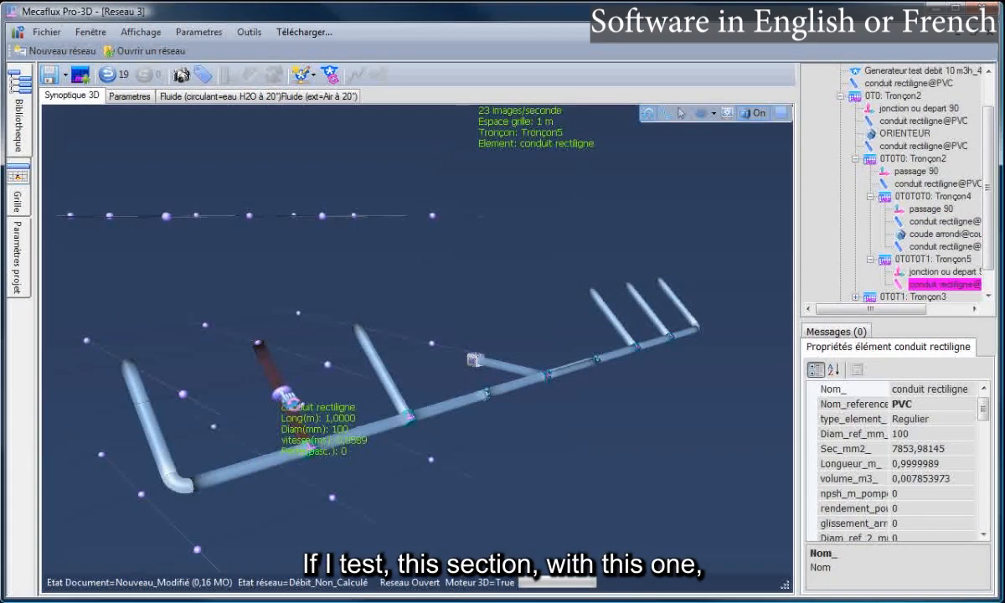
click(369, 356)
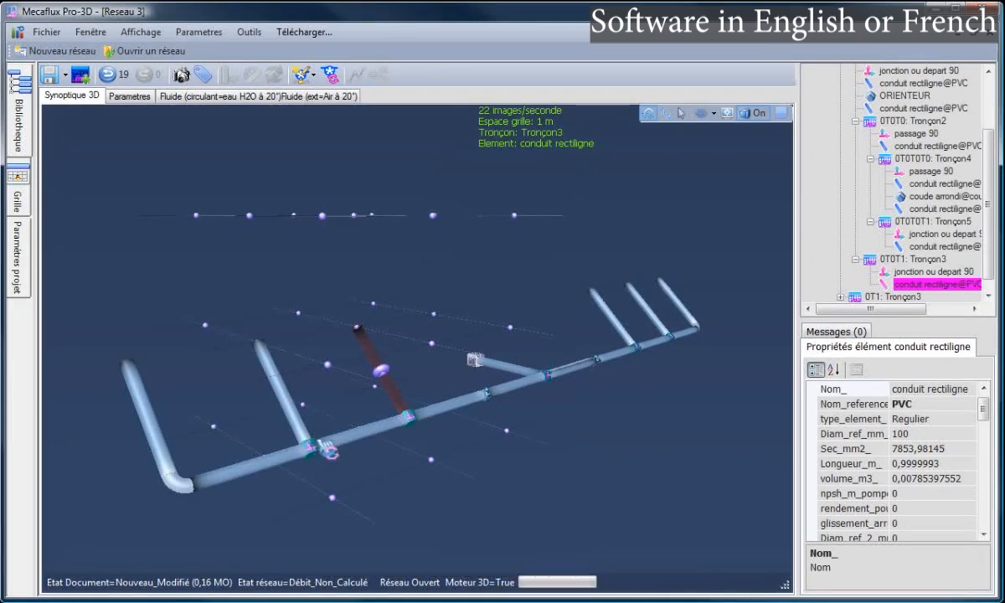
click(346, 419)
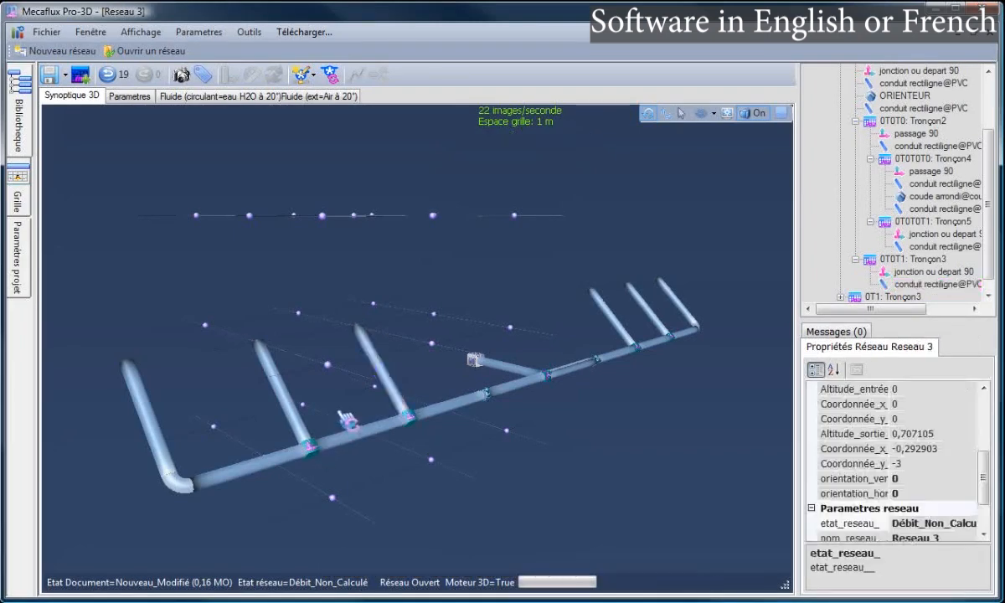
Check the shared separation where Tronçon4 and Tronçon5 split, then select Tronçon5's vertical pipe
click(289, 402)
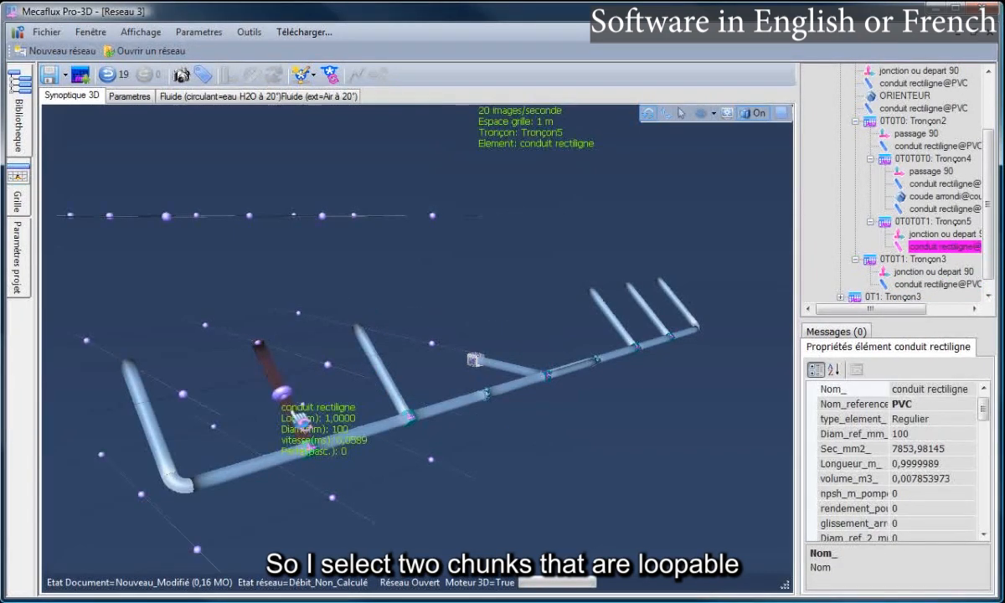
click(269, 461)
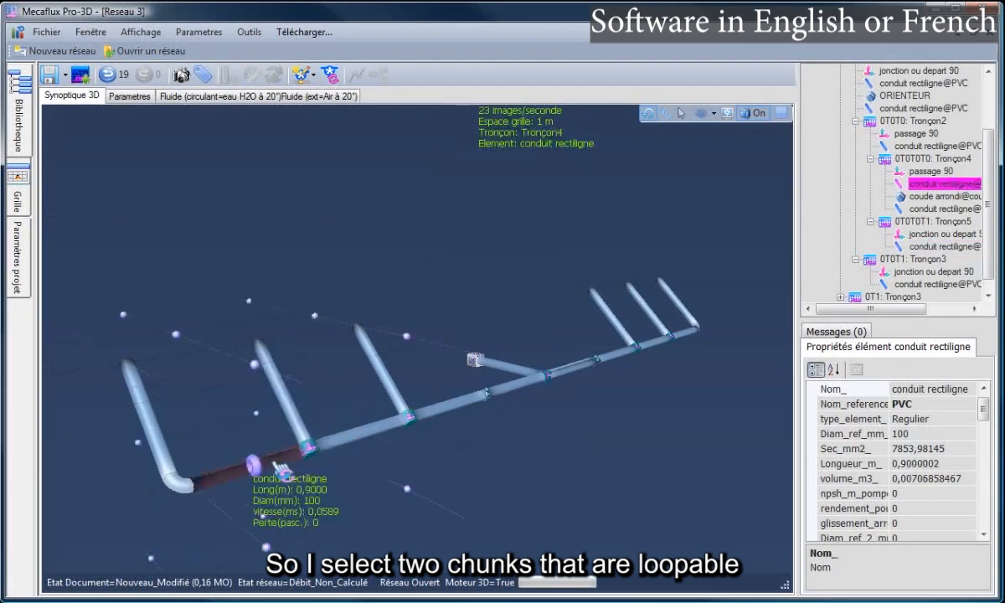
click(321, 458)
click(319, 465)
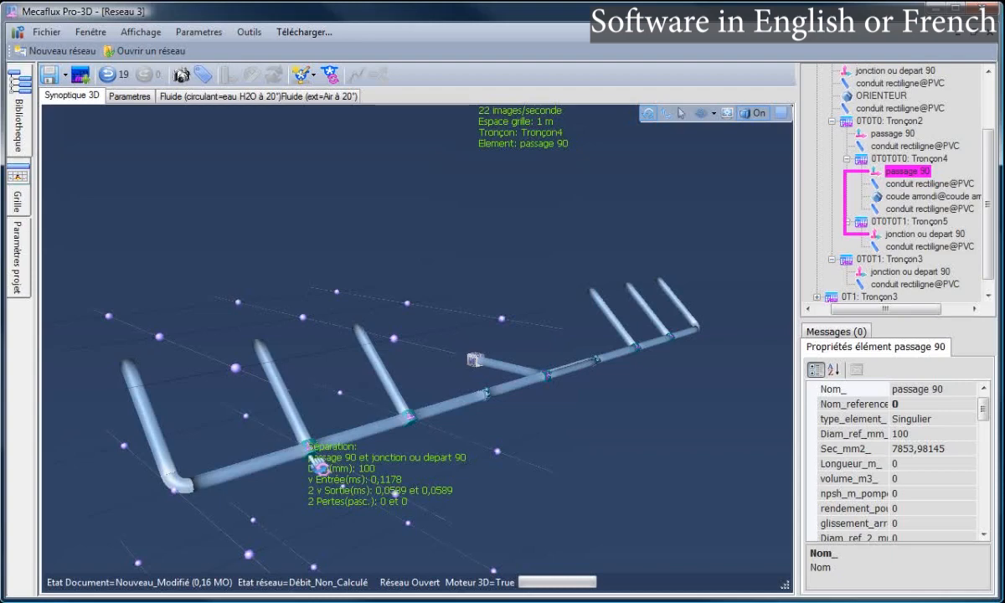
click(211, 395)
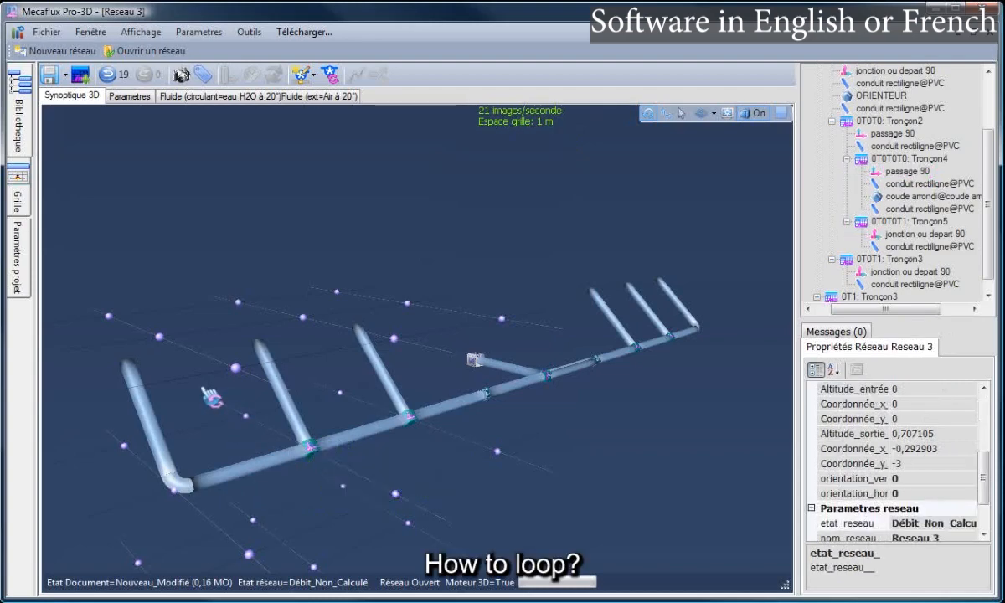
click(146, 383)
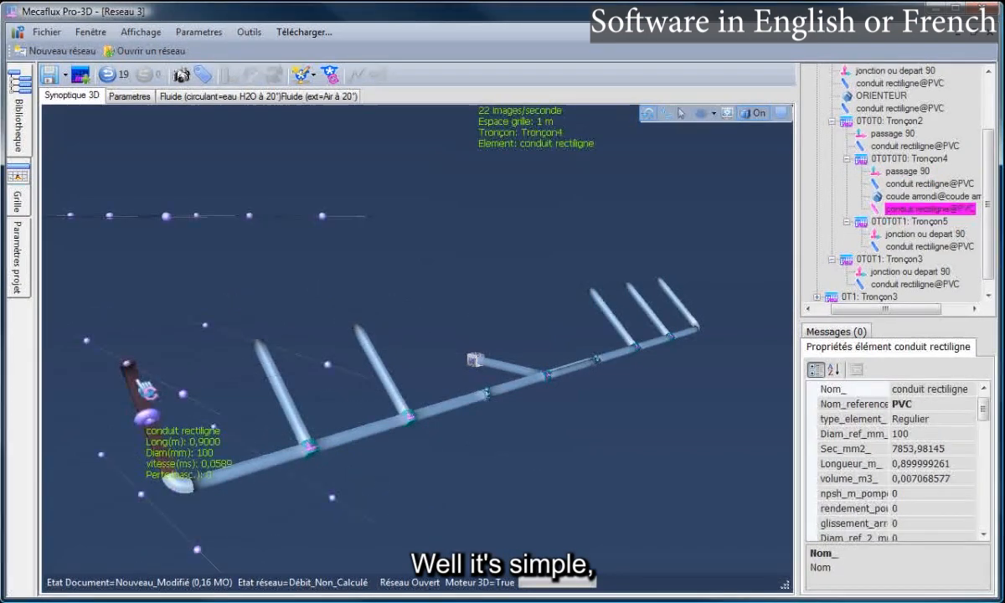
click(262, 368)
click(263, 354)
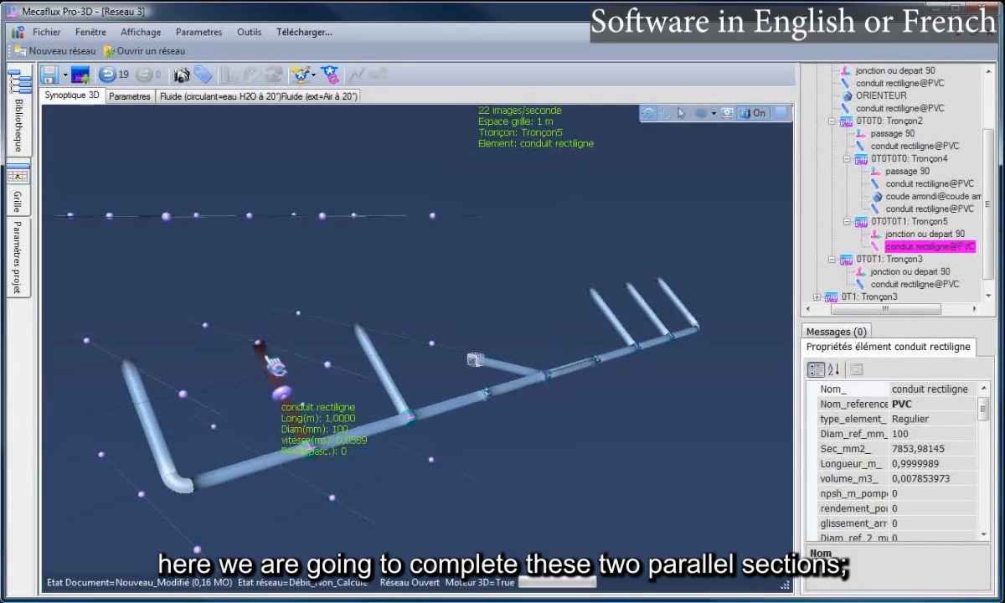
Continue after Tronçon5's pipe with a new pipe bent 90° left toward the first branch, and validate
right_click(270, 361)
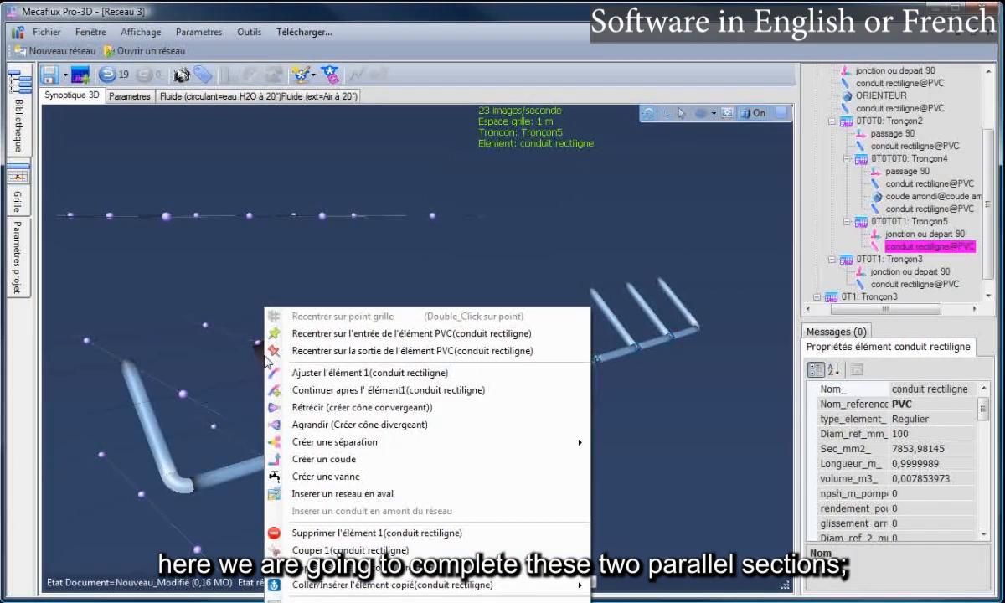
click(330, 390)
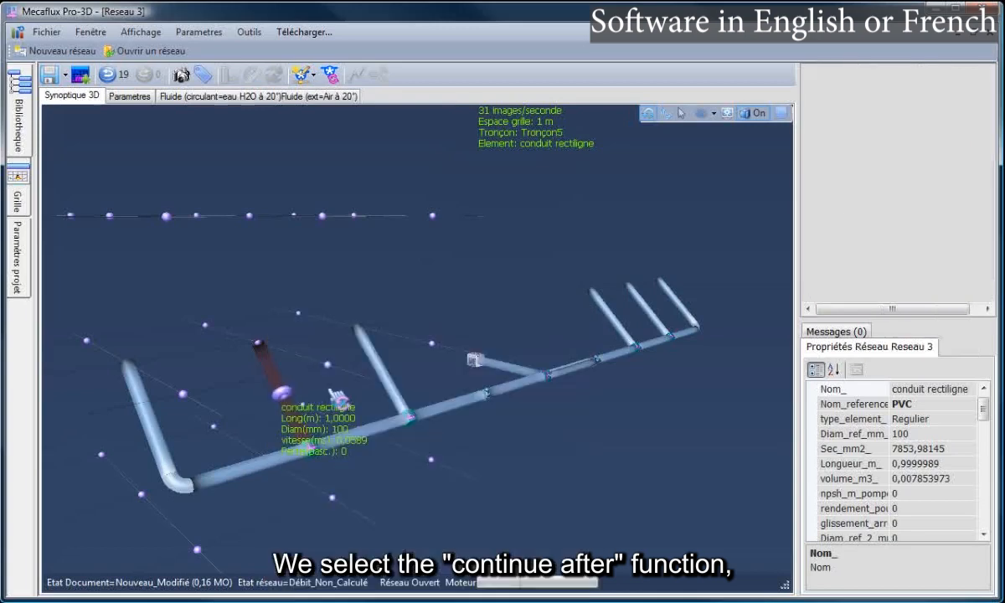
drag(293, 326, 136, 348)
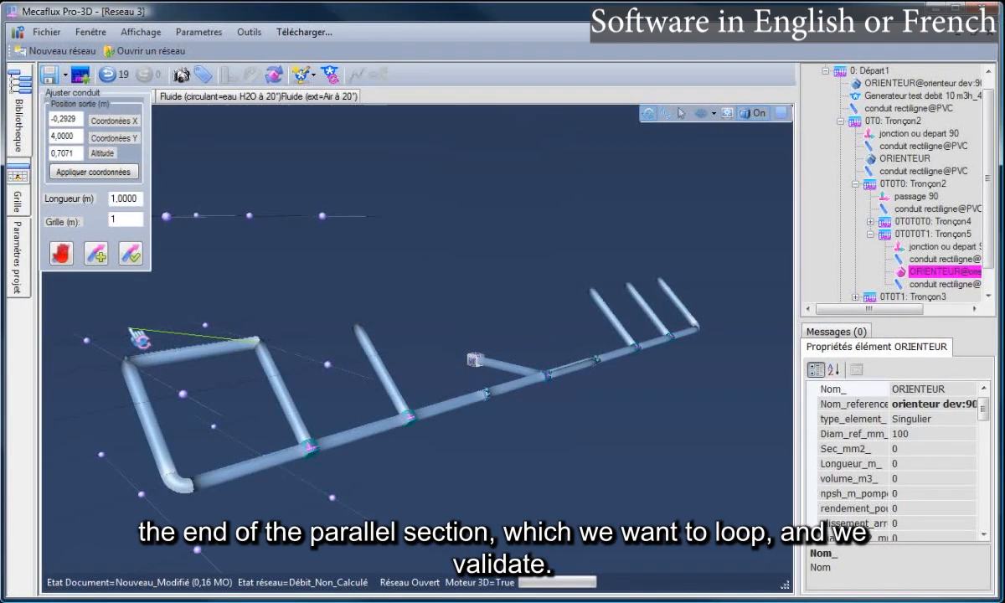
click(130, 252)
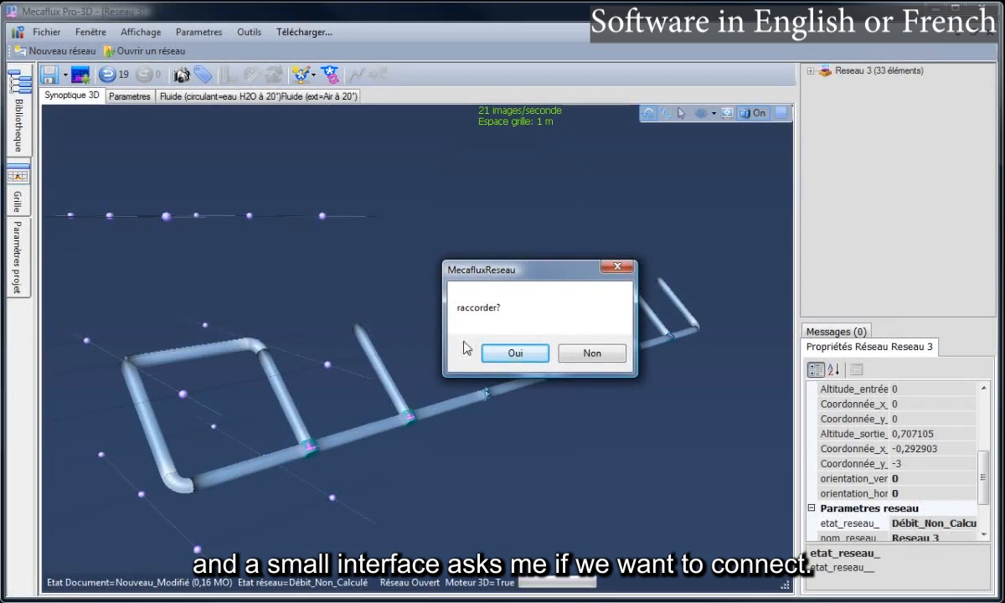
Accept the connection and both loop-junction messages, closing Tronçon5 onto Tronçon4 at a jonction 135
click(518, 354)
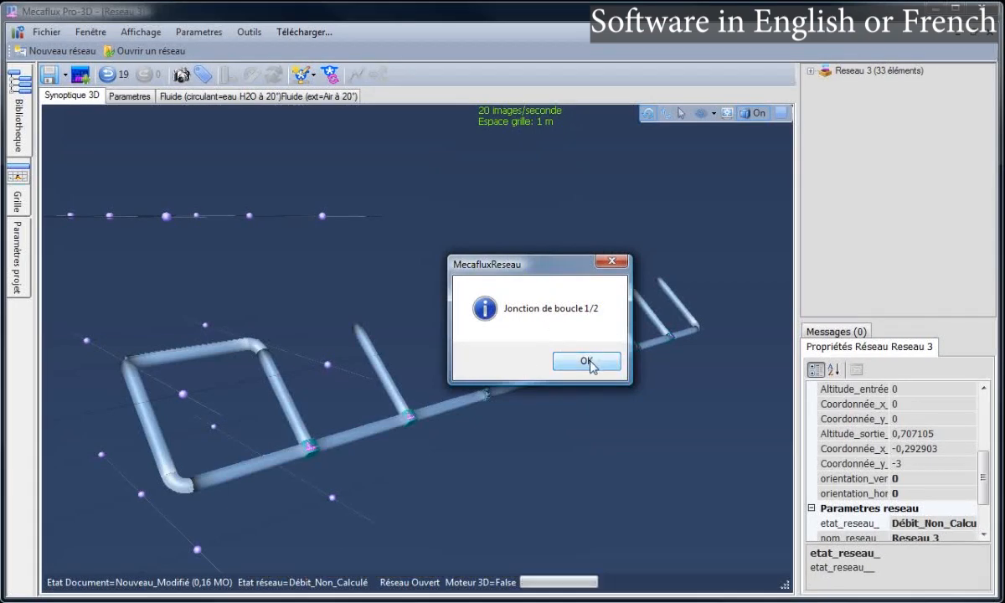
click(586, 361)
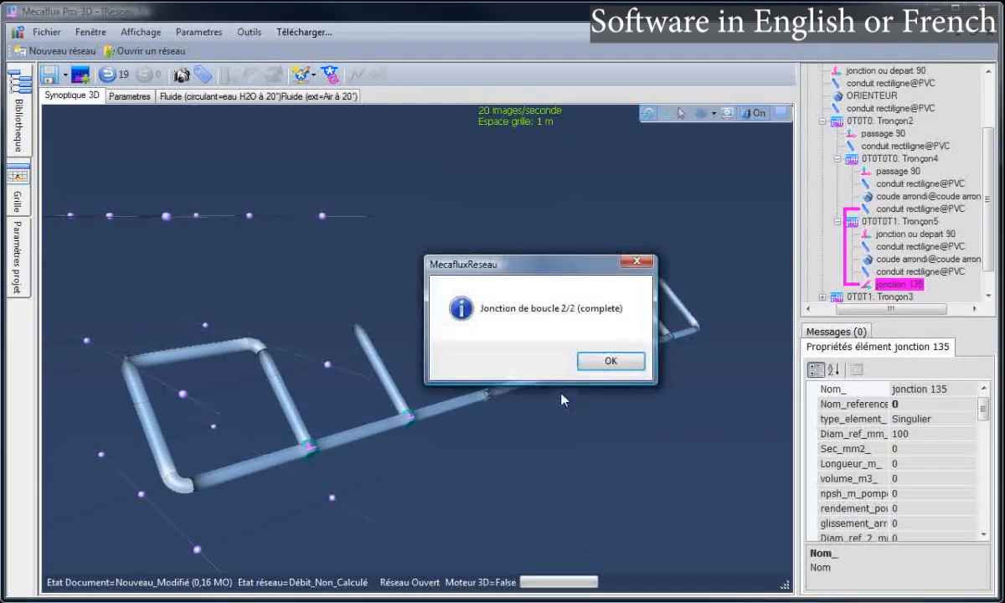
drag(549, 281, 515, 253)
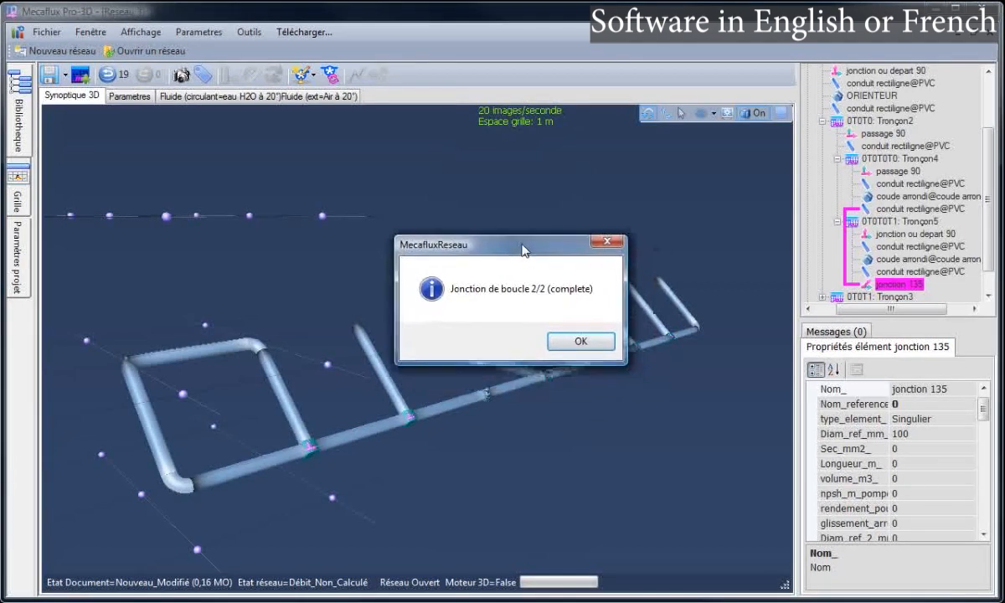
click(576, 335)
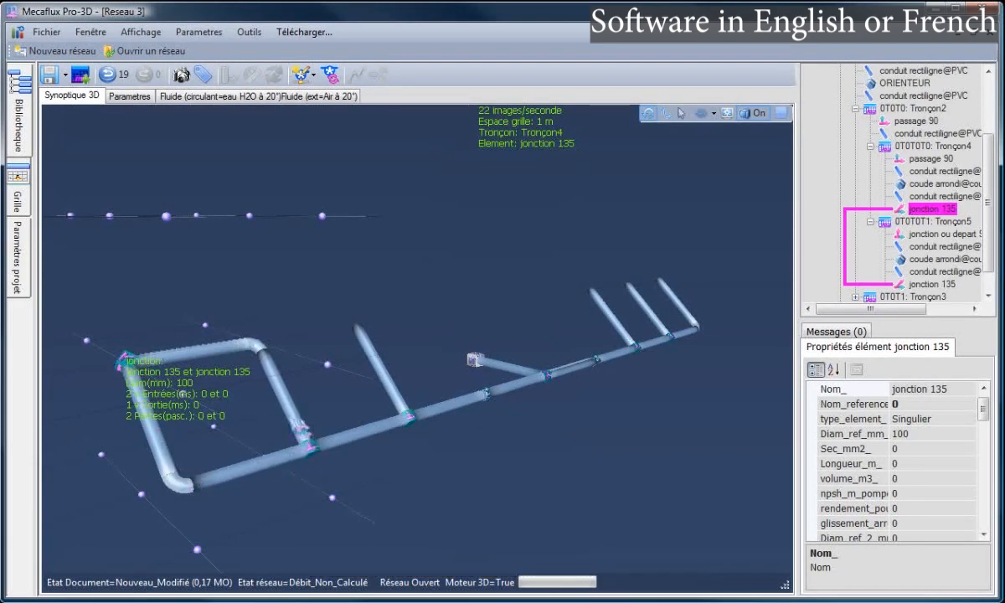
click(297, 415)
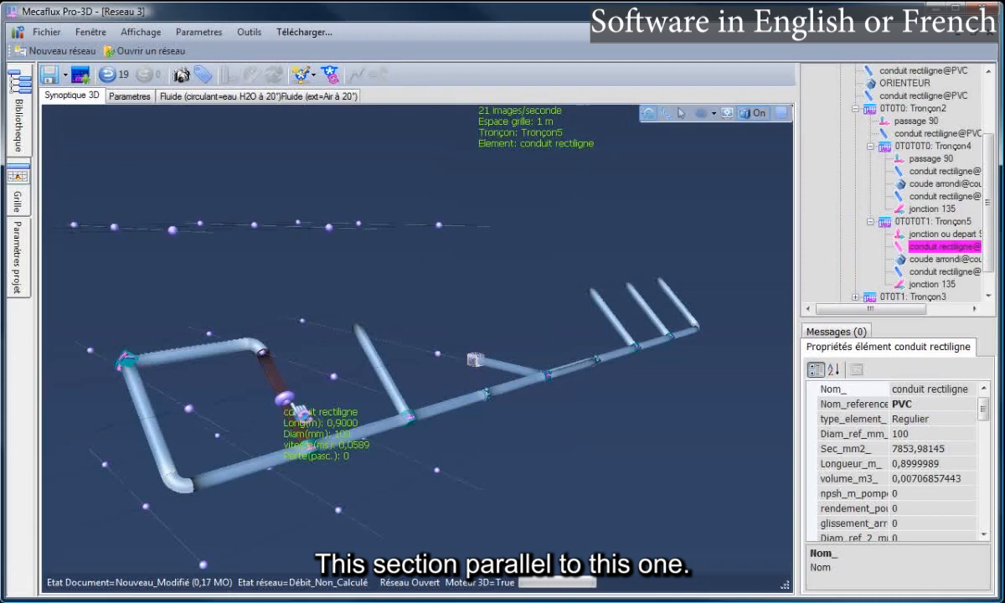
click(272, 464)
click(316, 457)
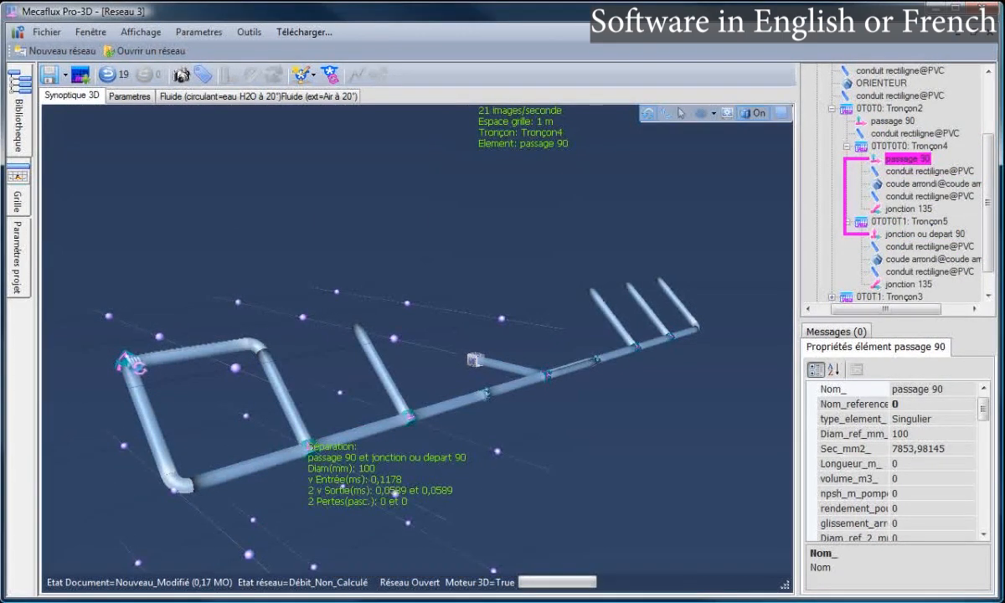
click(129, 362)
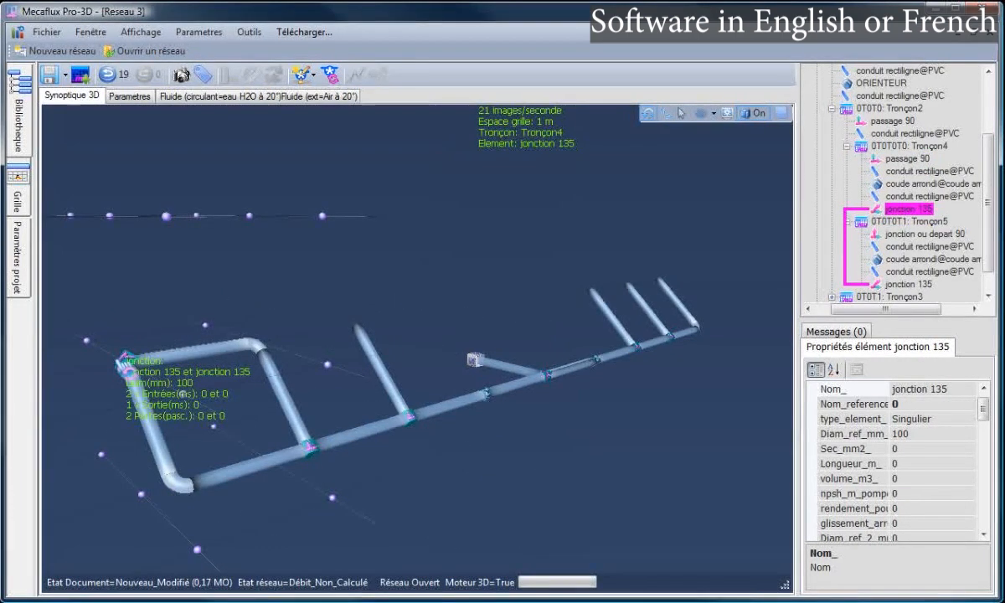
click(147, 321)
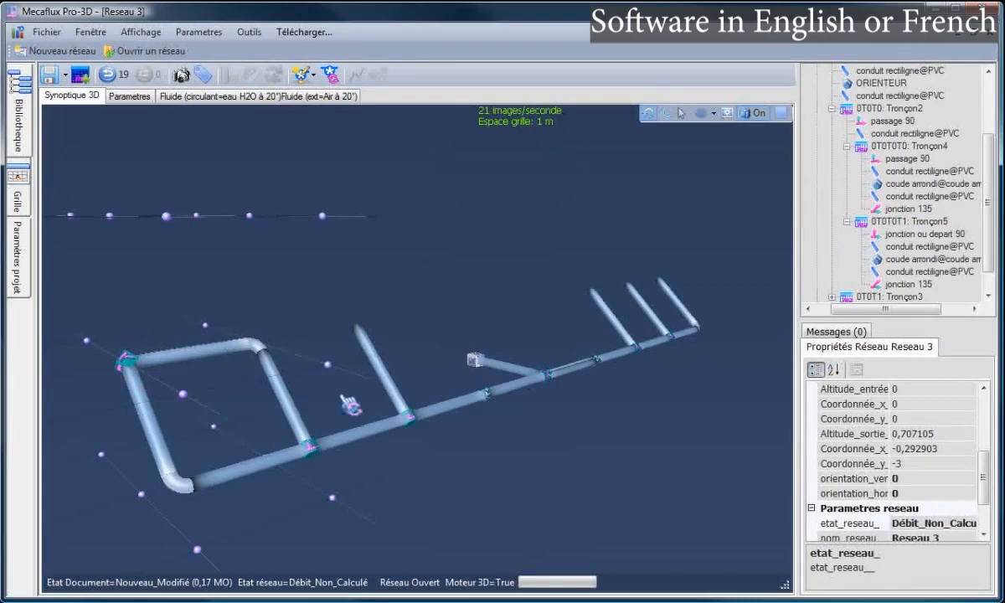
drag(330, 380, 199, 247)
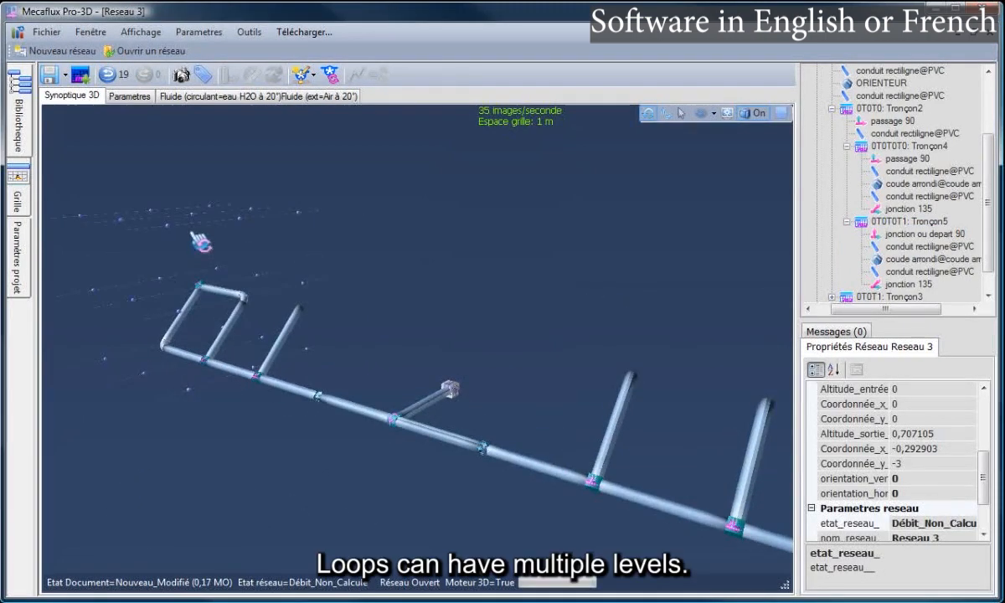
scroll(200, 239, up, 4)
mouse_move(201, 320)
mouse_down()
mouse_move(210, 330)
mouse_move(205, 324)
mouse_up()
click(177, 304)
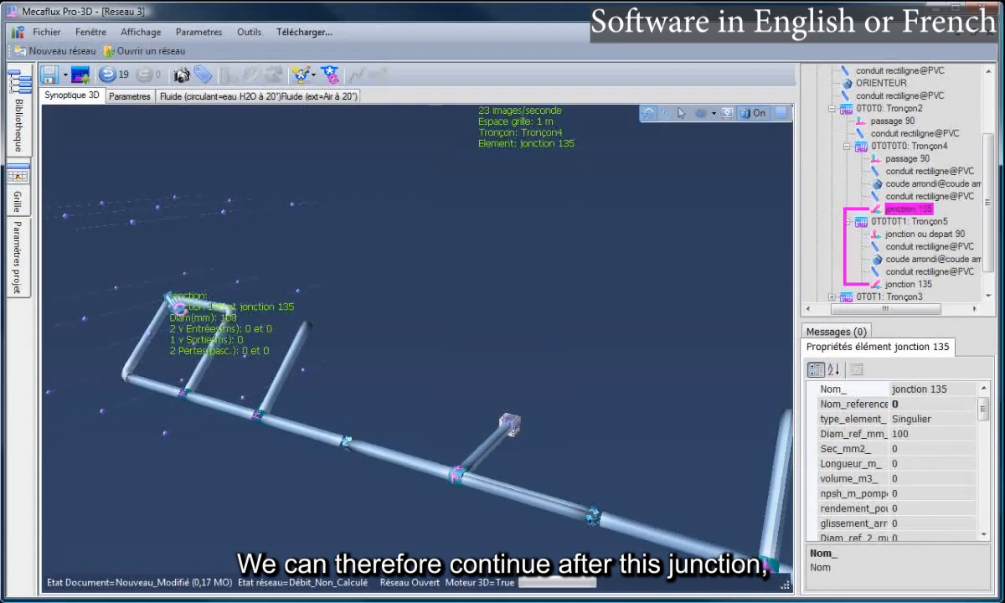
Continue the network after the loop's jonction 135, accepting a new section with an ORIENTEUR and pipe
right_click(170, 301)
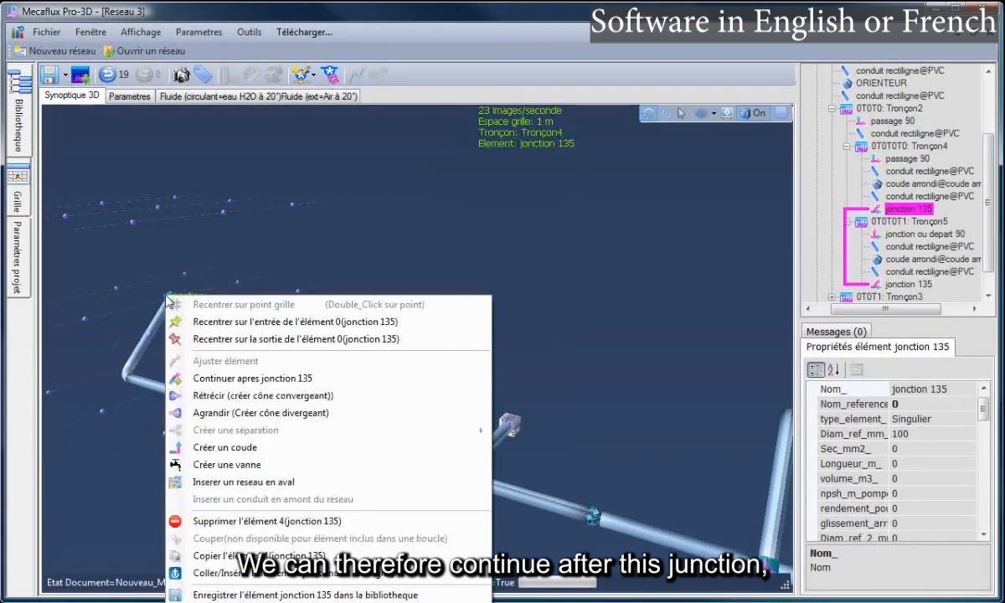
click(214, 377)
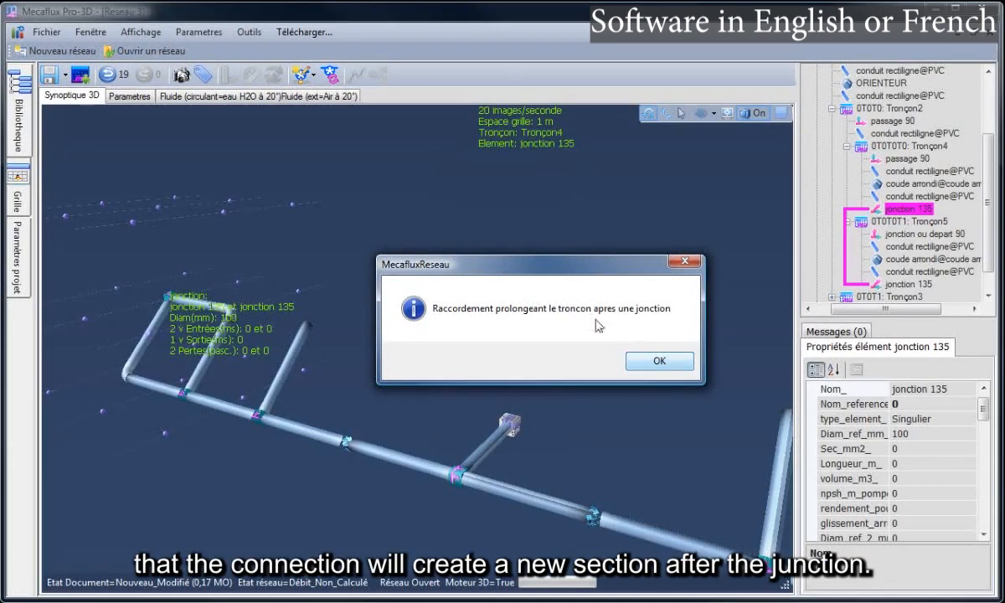
click(650, 360)
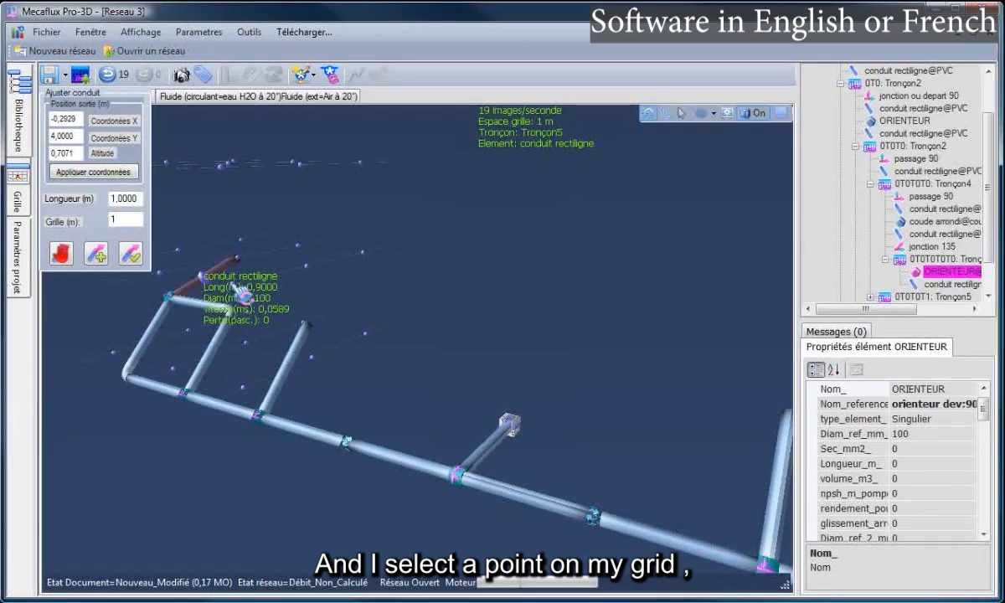
End the new conduit on a grid point 1.0 m away, validate it, and check the result
click(285, 294)
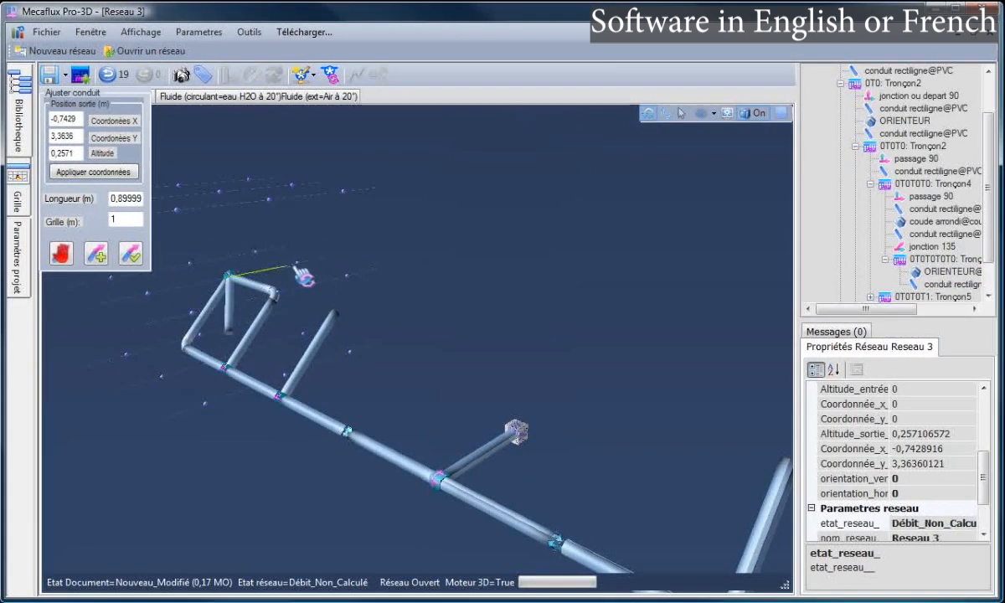
click(259, 226)
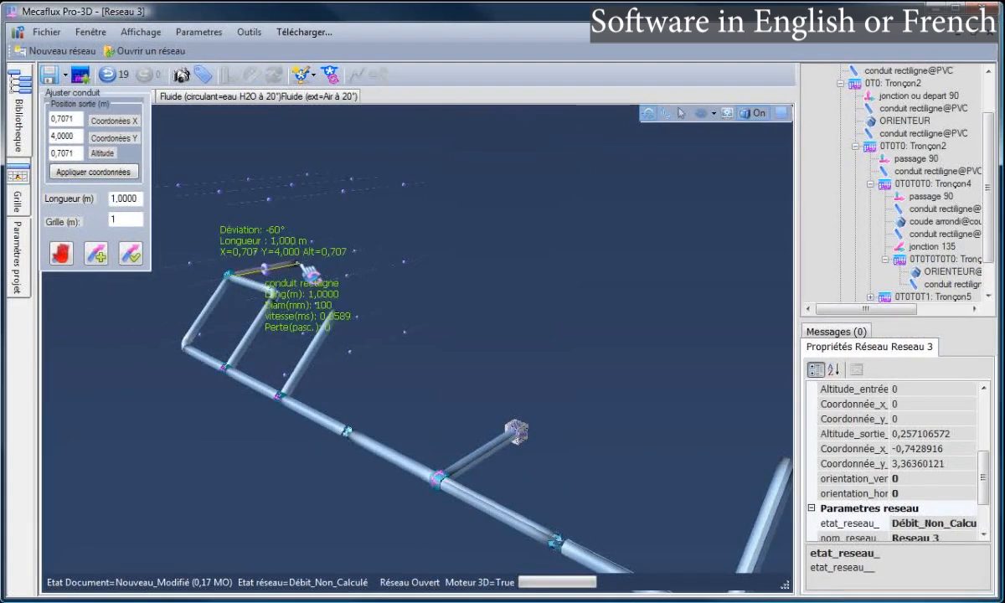
click(131, 252)
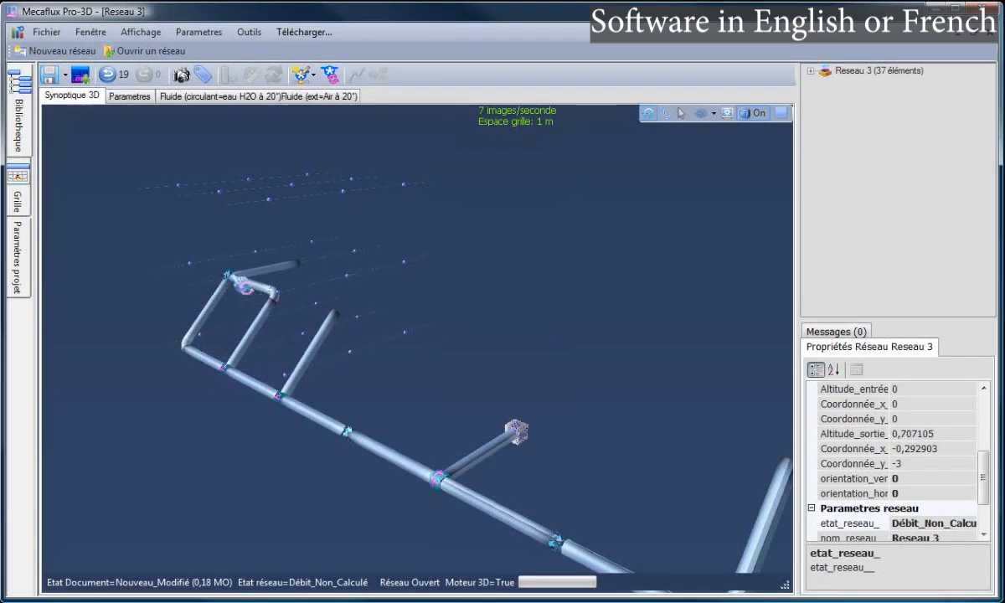
click(284, 266)
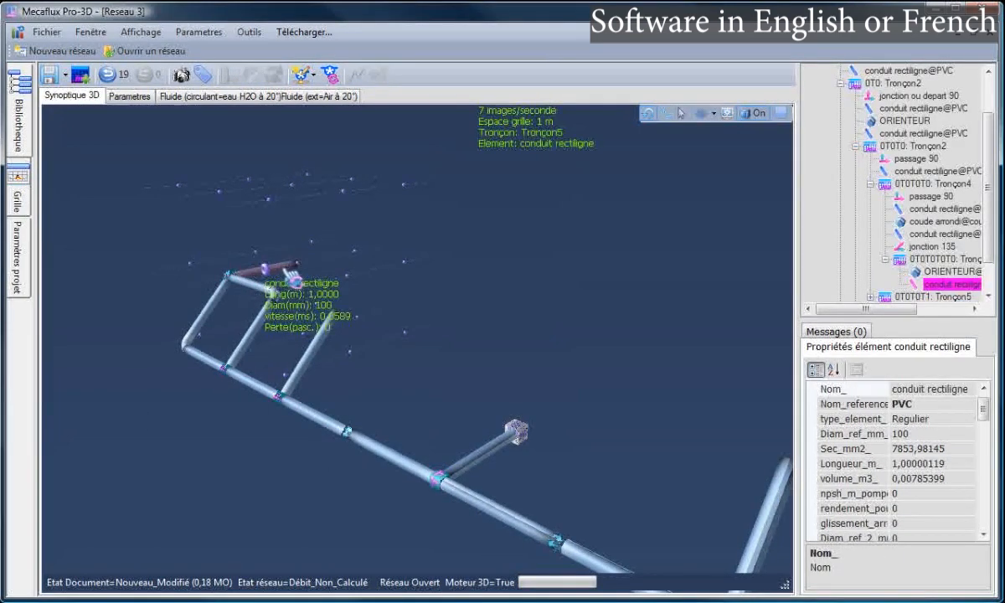
click(310, 275)
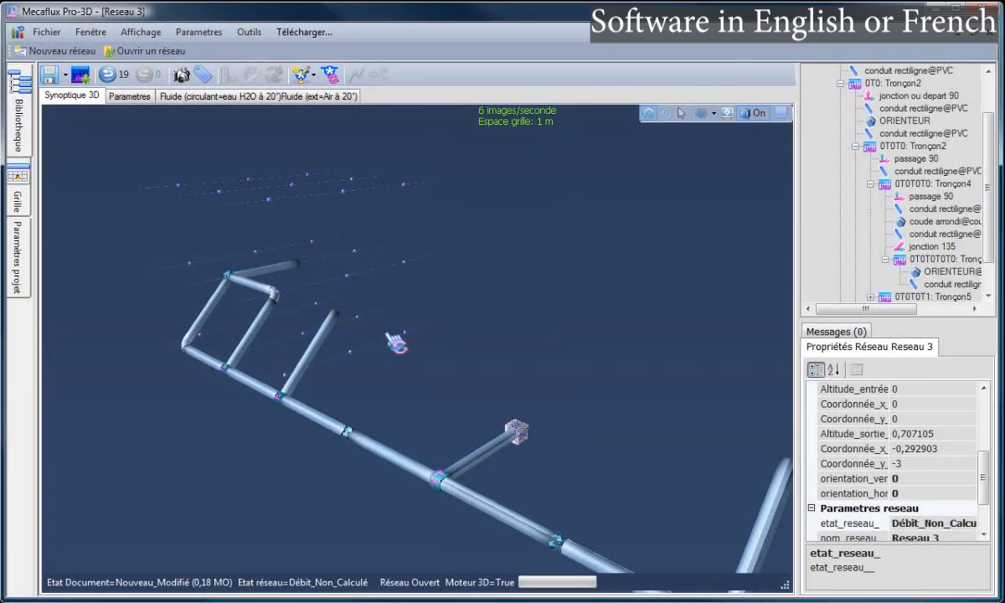
mouse_move(388, 335)
mouse_down()
mouse_move(382, 346)
mouse_move(398, 338)
mouse_up()
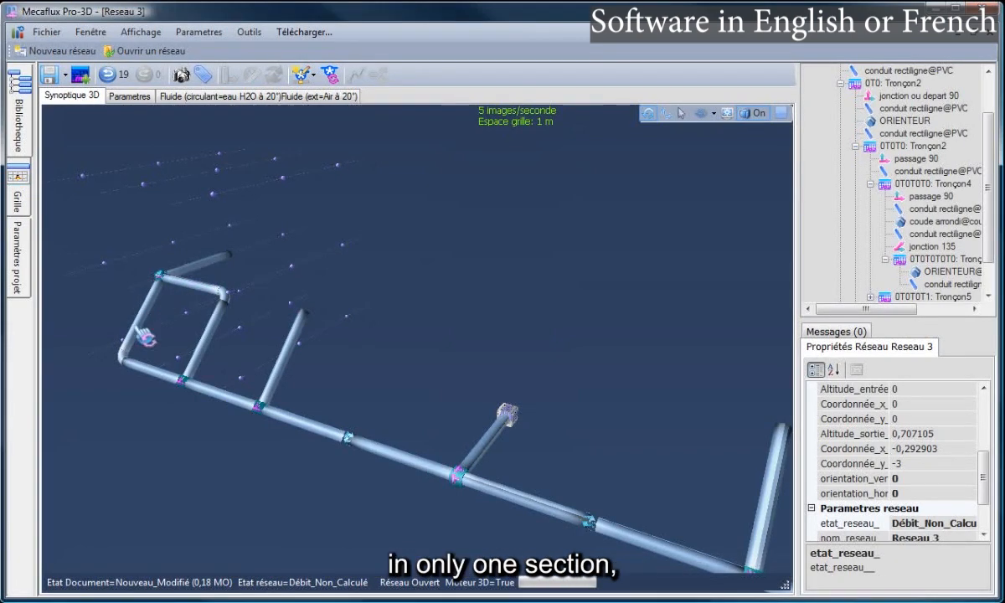
Inspect the top pipes, middle vertical pipe and 90° junction, orbiting for a clearer view
click(233, 407)
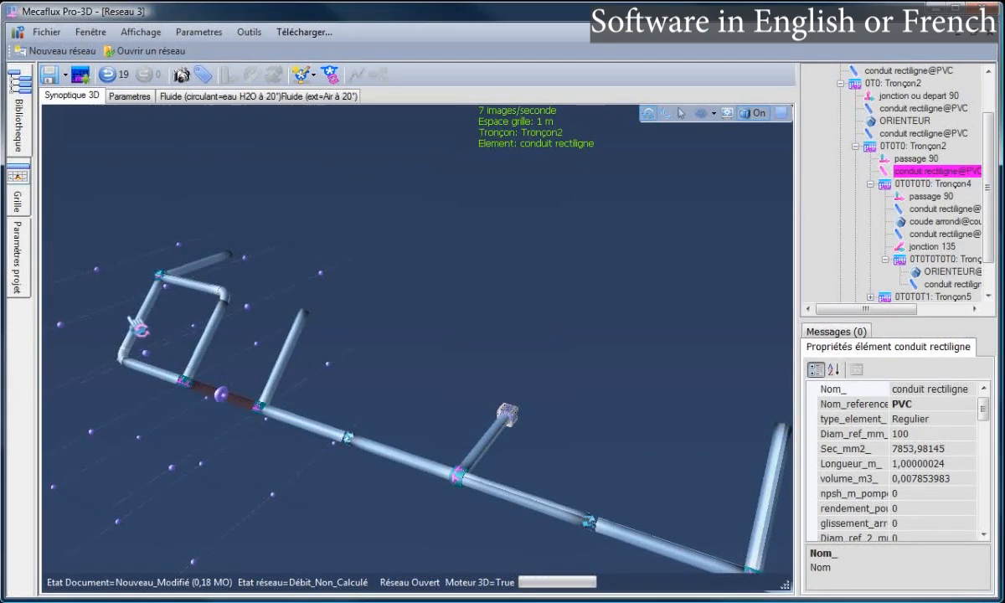
click(220, 270)
click(168, 387)
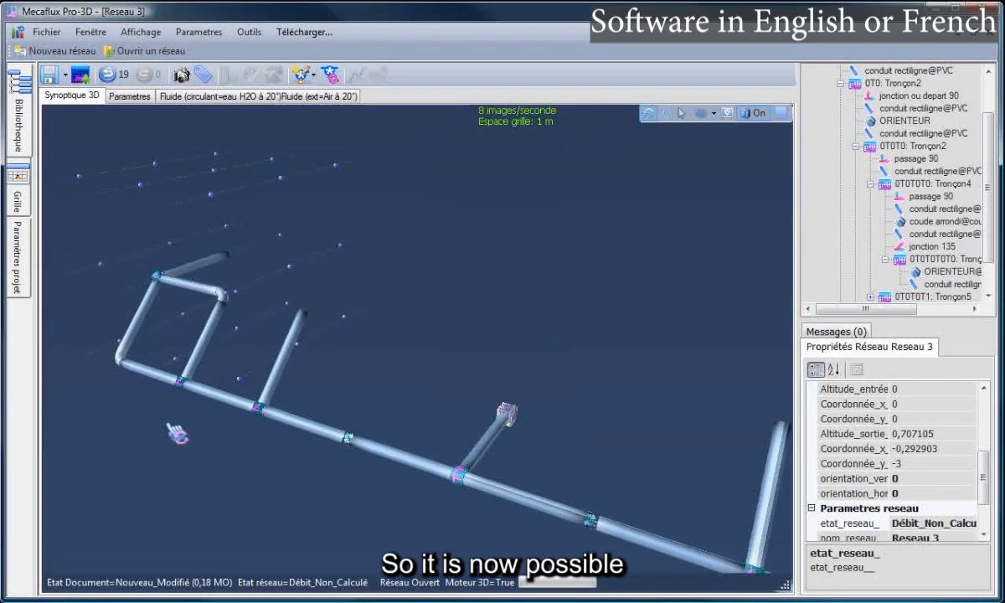
click(222, 272)
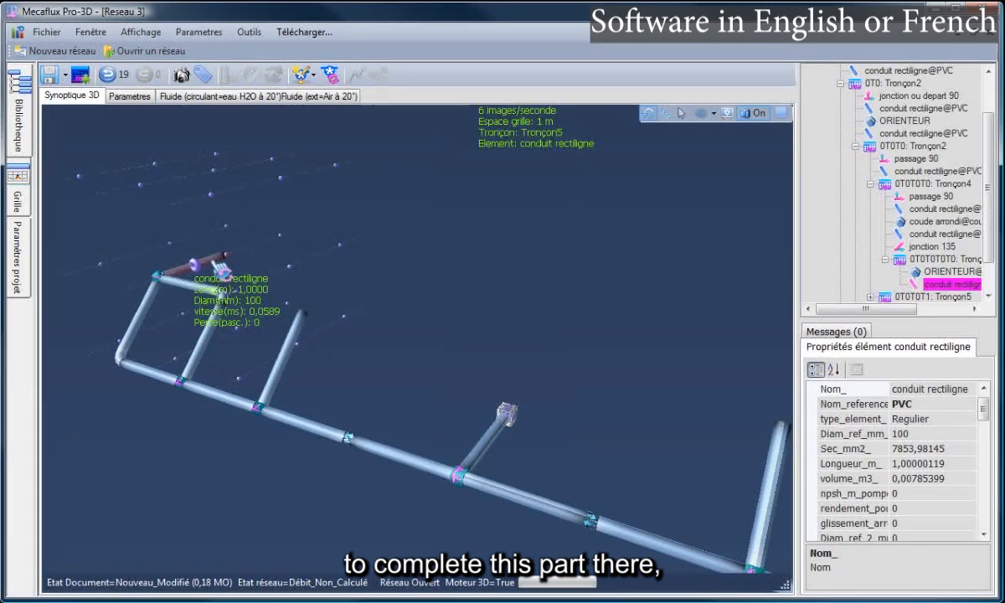
click(292, 359)
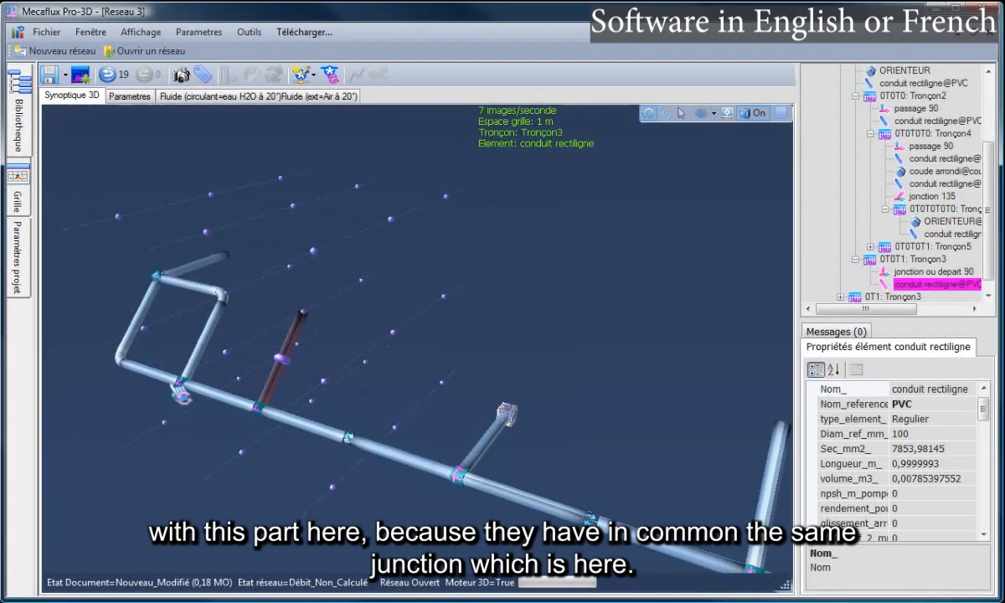
click(261, 412)
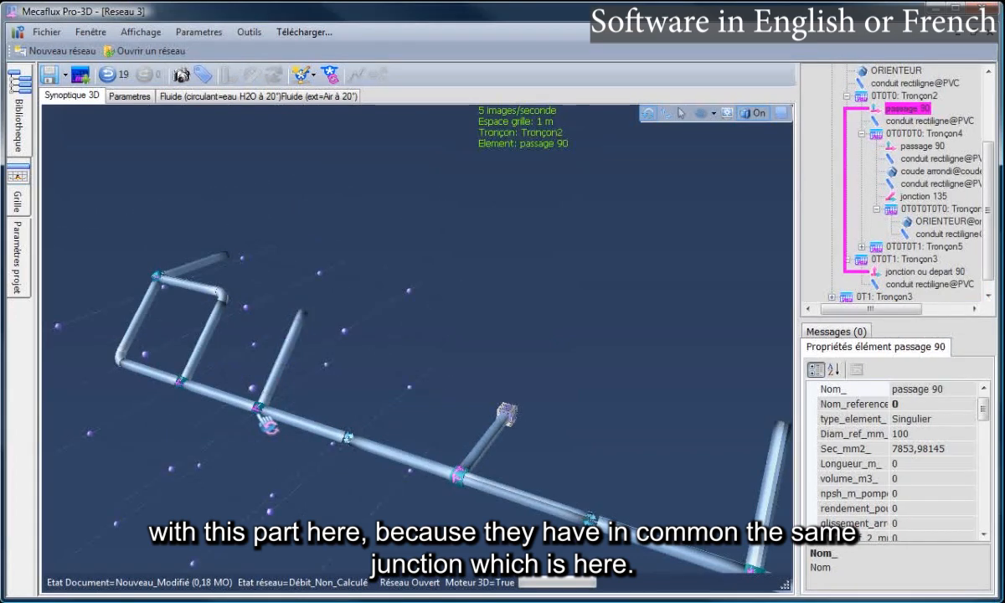
drag(272, 423, 312, 337)
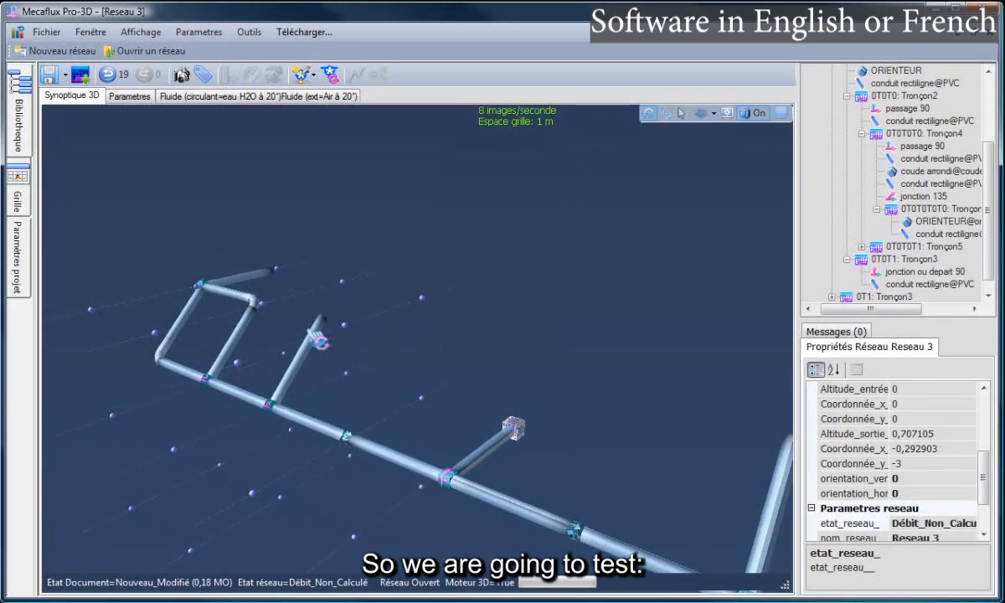
click(323, 330)
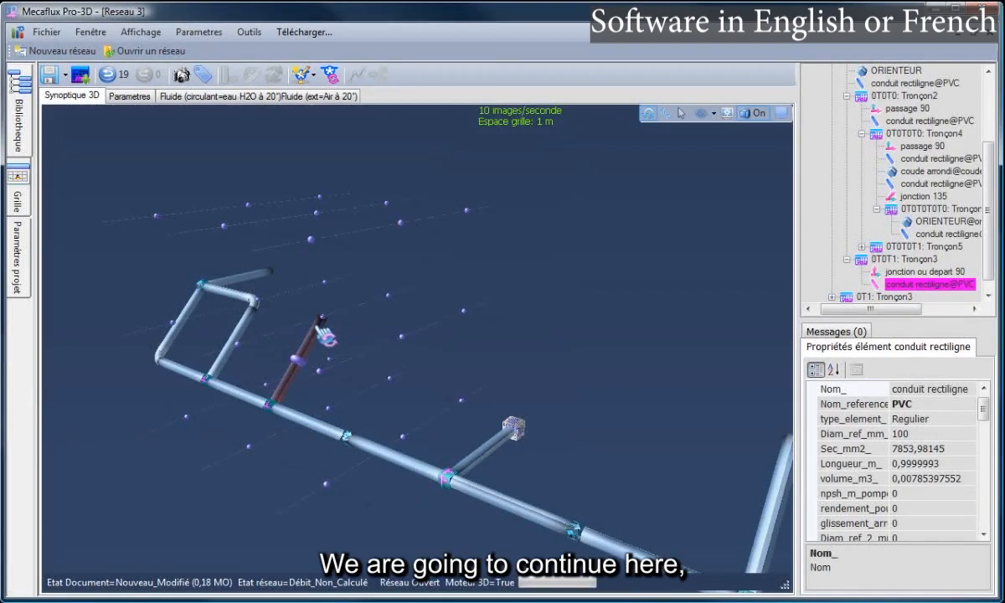
Extend the middle vertical pipe with a new conduit ending at a grid point
right_click(317, 309)
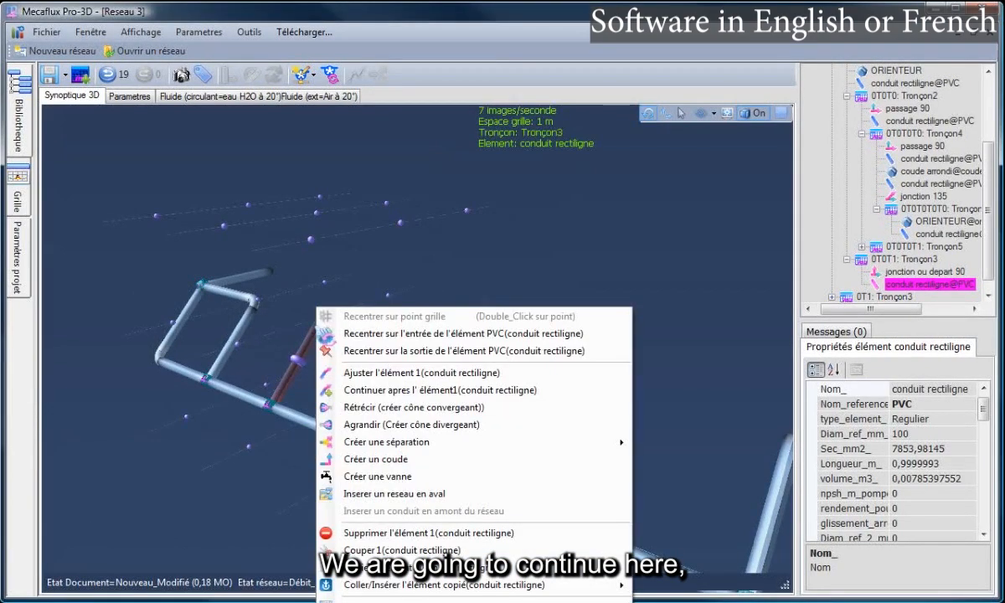
click(381, 394)
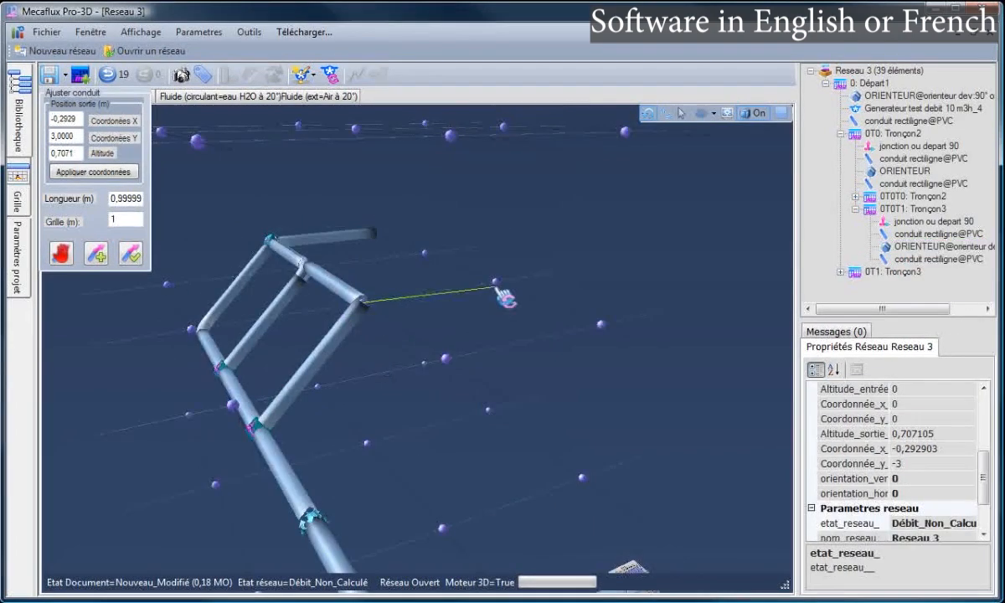
click(495, 284)
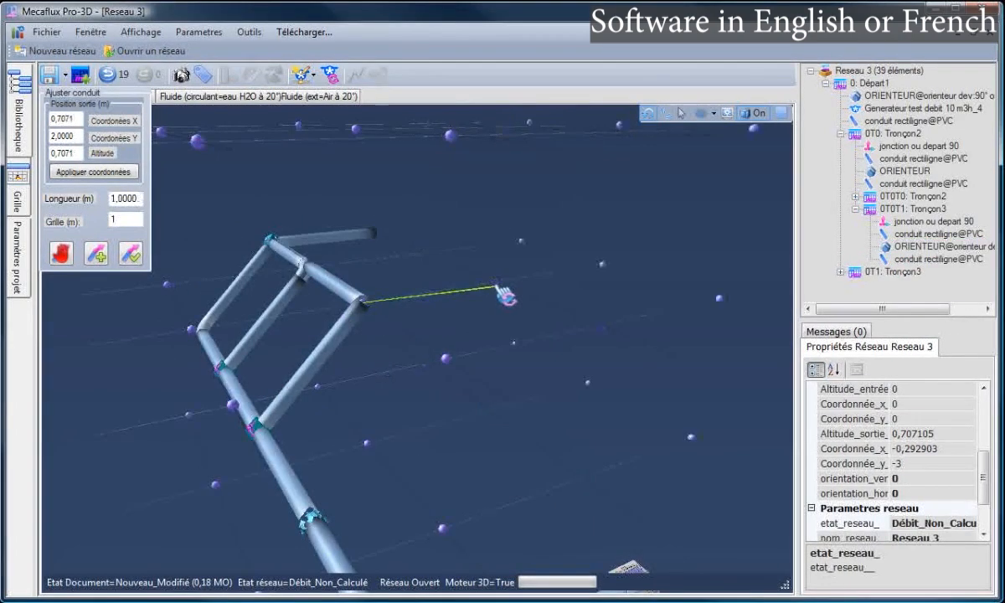
click(131, 252)
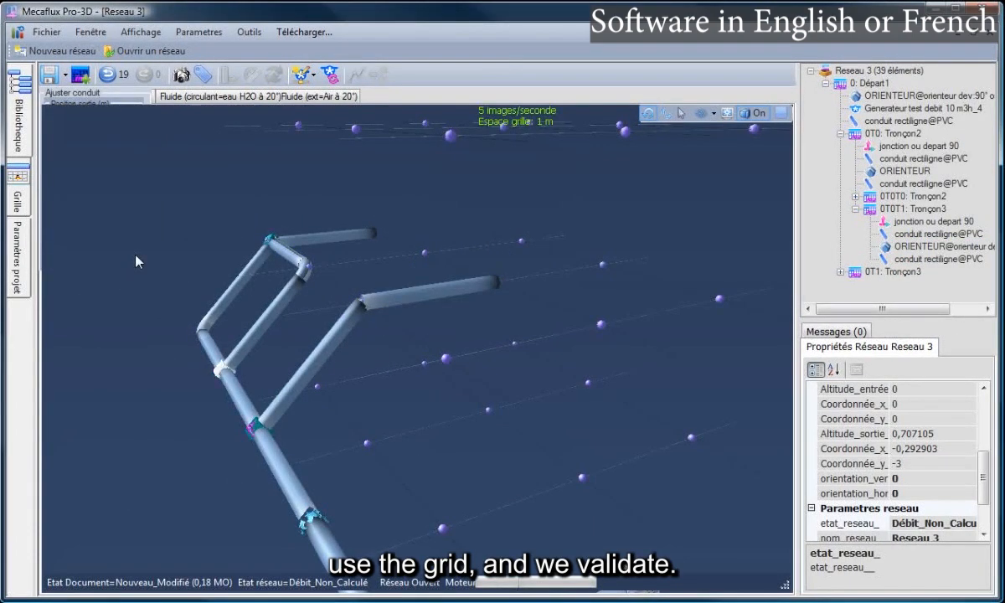
Stretch the upper conduit to the new pipe end and accept the 135° loop junction
click(369, 239)
right_click(370, 242)
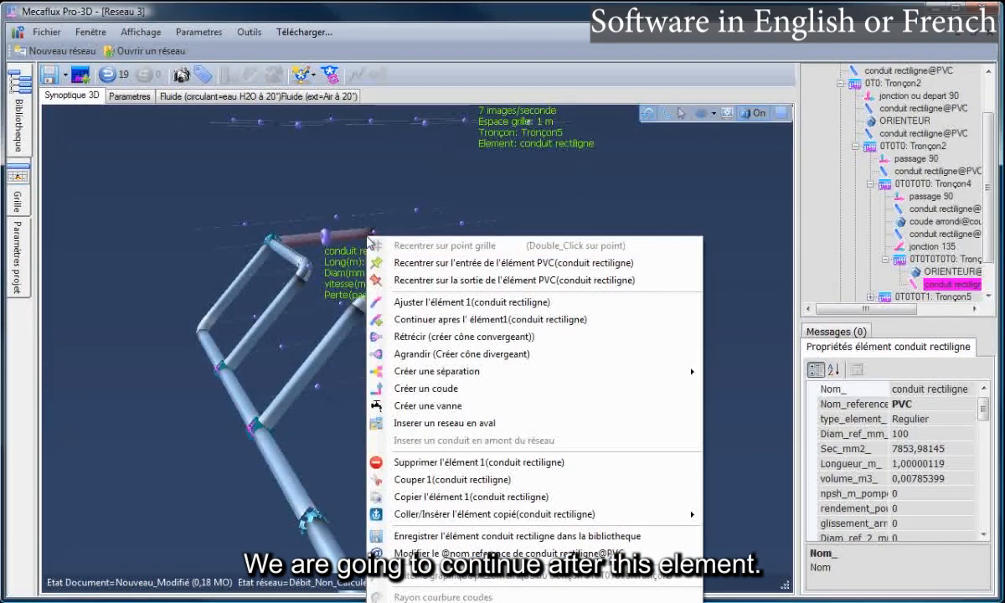
click(418, 306)
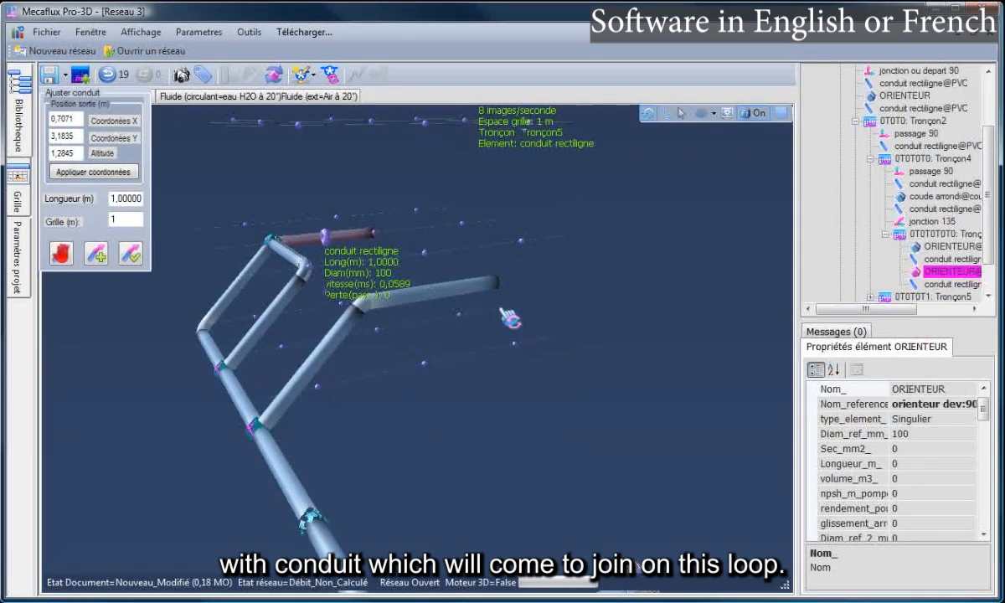
click(496, 284)
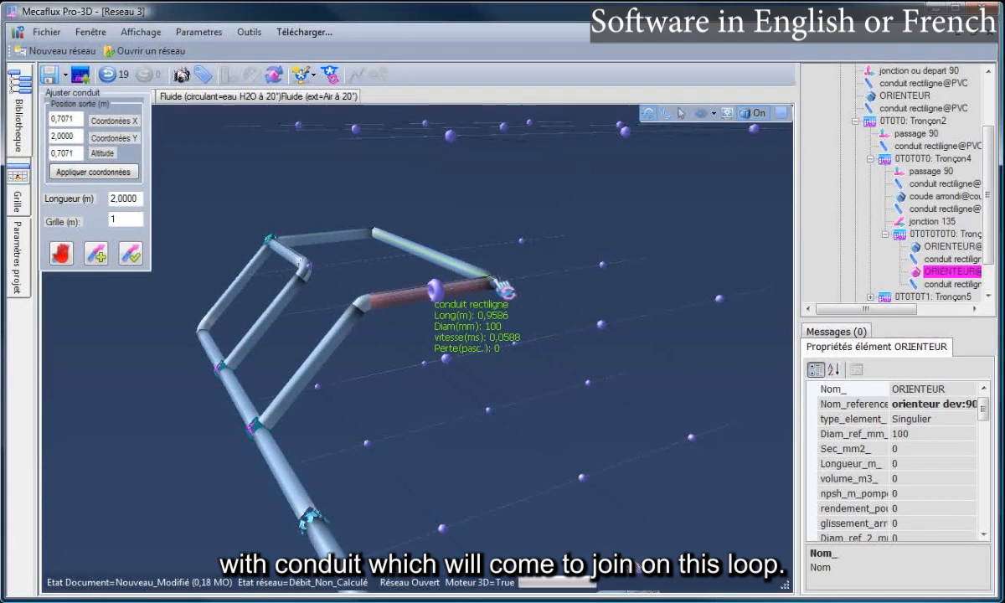
click(134, 253)
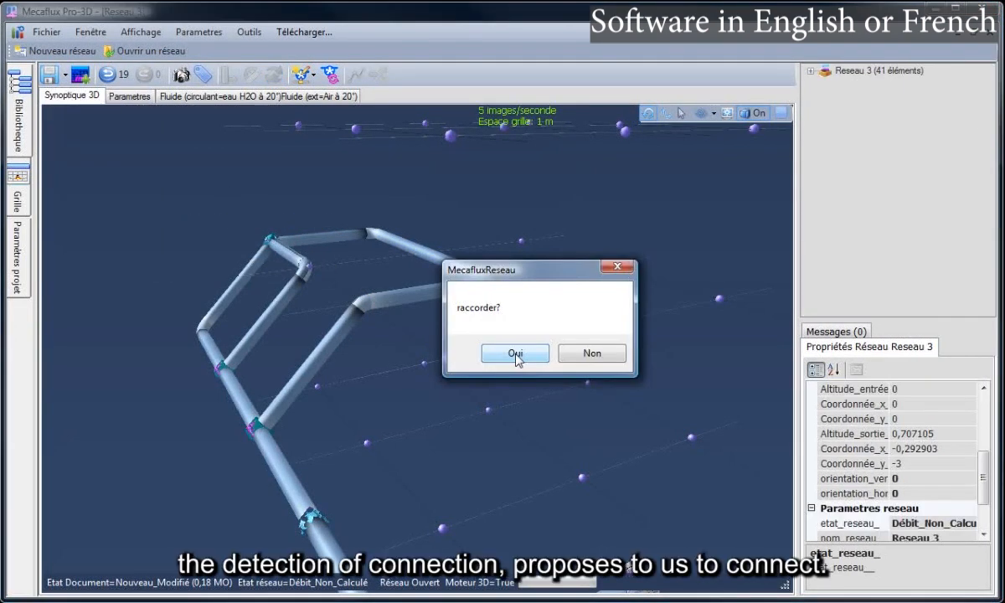
click(516, 353)
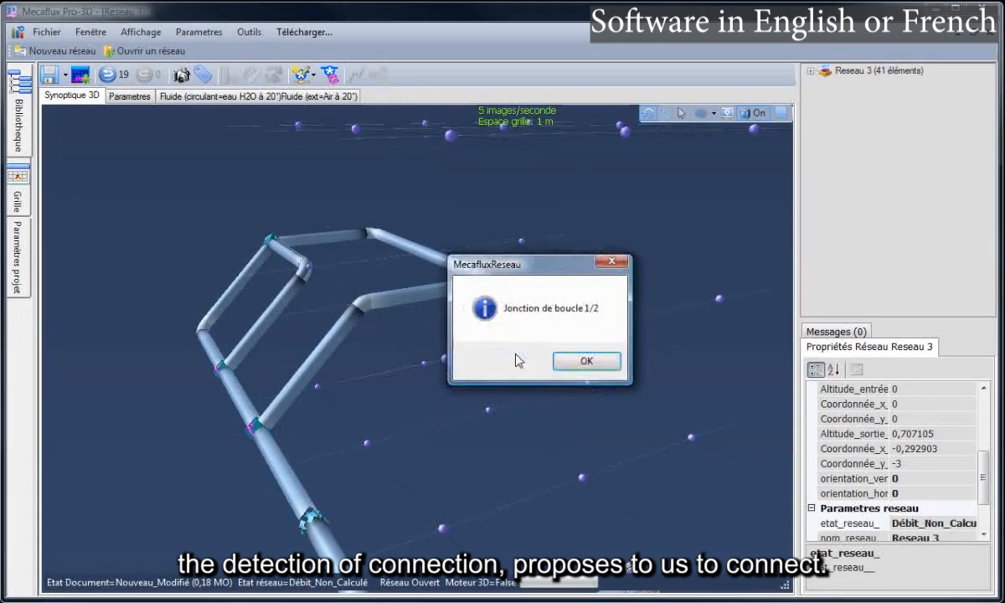
click(585, 362)
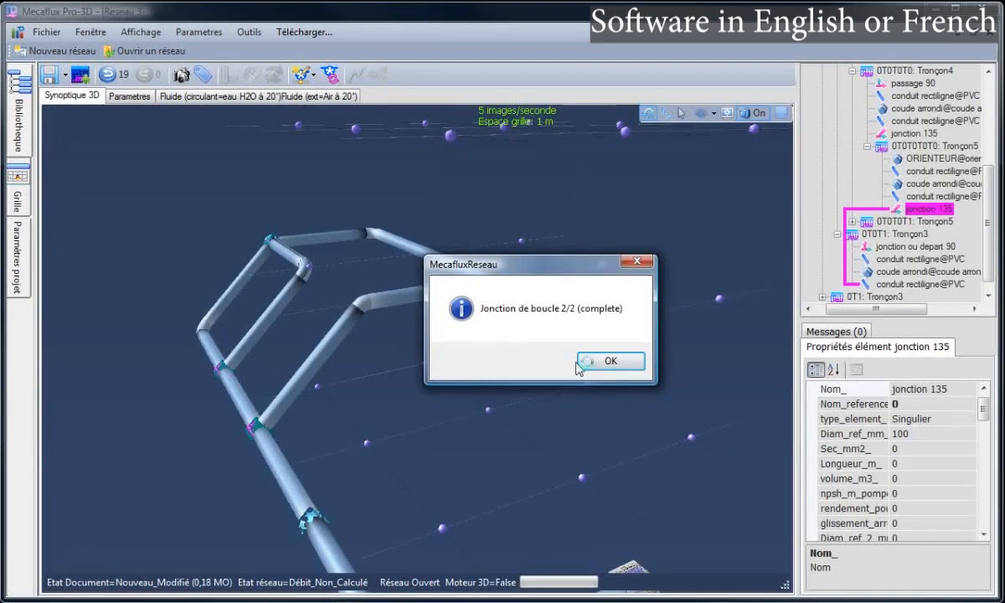
click(587, 365)
mouse_move(602, 365)
mouse_down()
mouse_move(600, 348)
mouse_move(591, 362)
mouse_up()
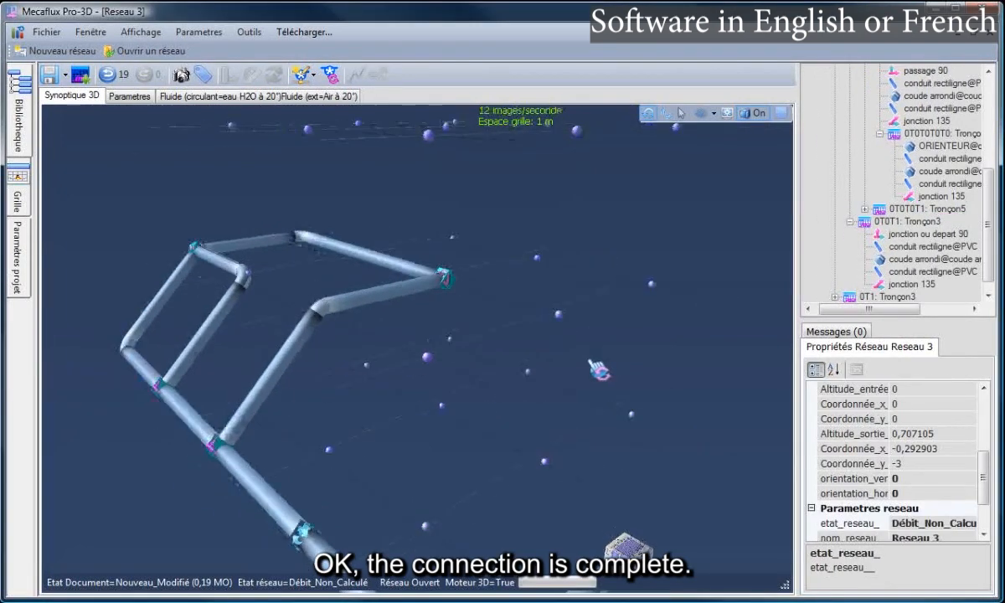
Continue after junction 135 with a conduit reaching the other loop end and join it completely
click(445, 279)
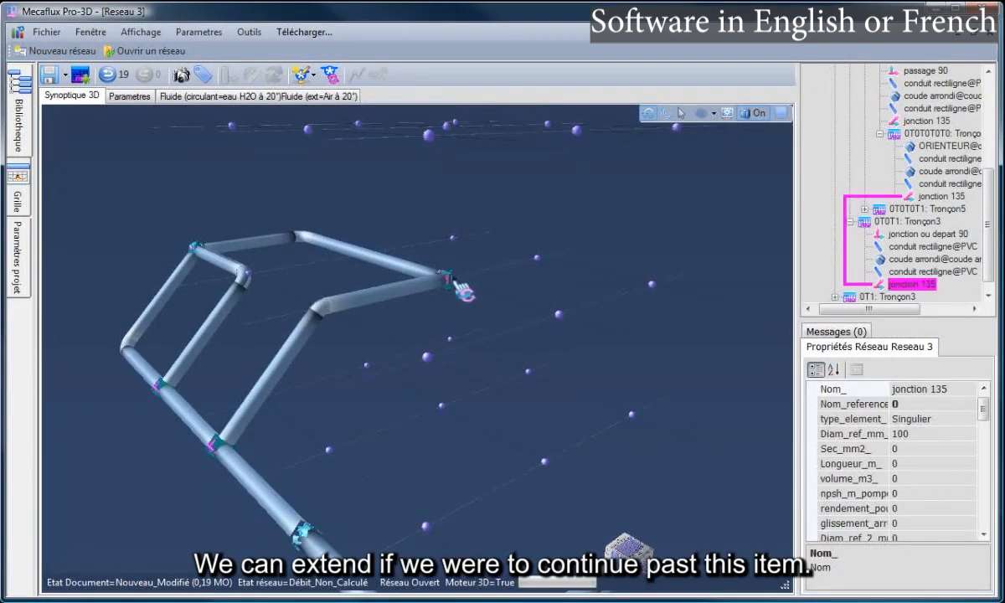
right_click(449, 282)
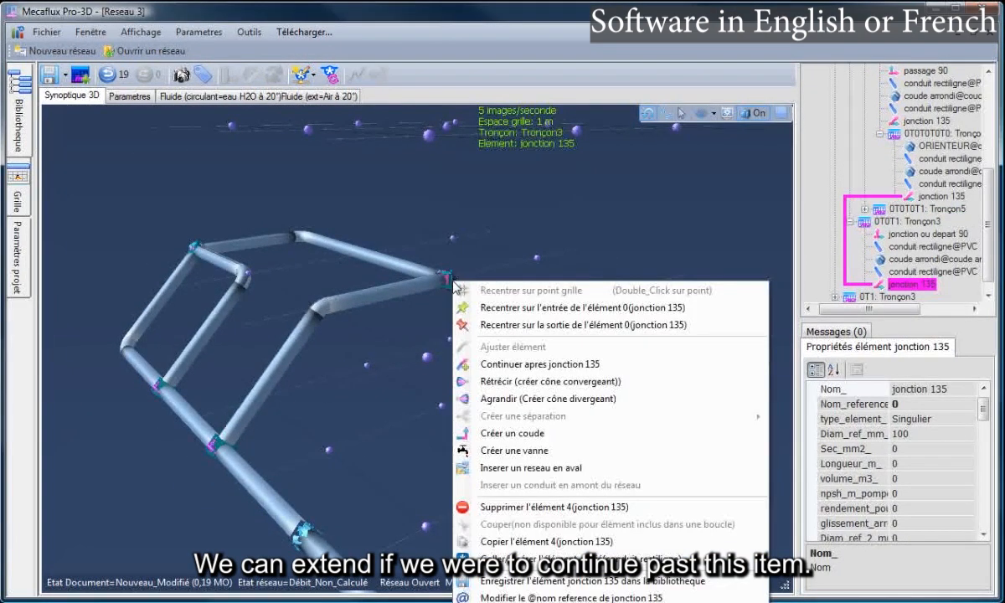
click(511, 365)
click(628, 365)
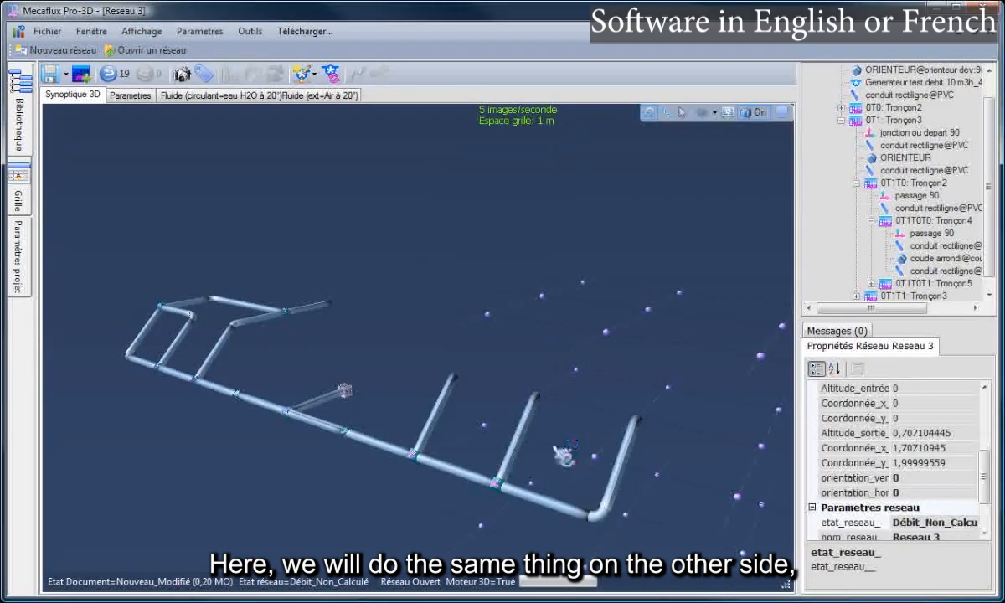
drag(561, 440, 588, 459)
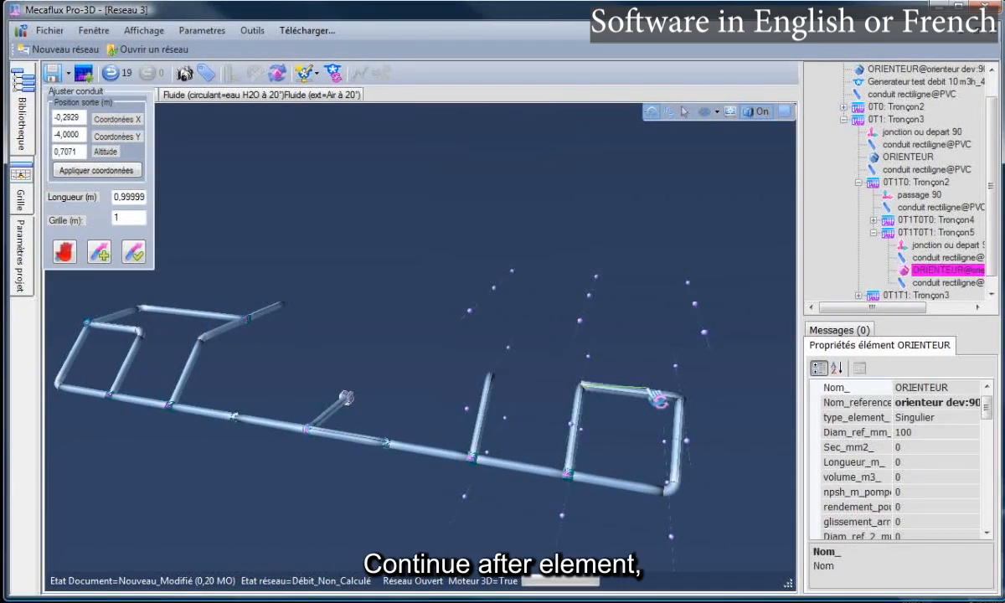
click(689, 407)
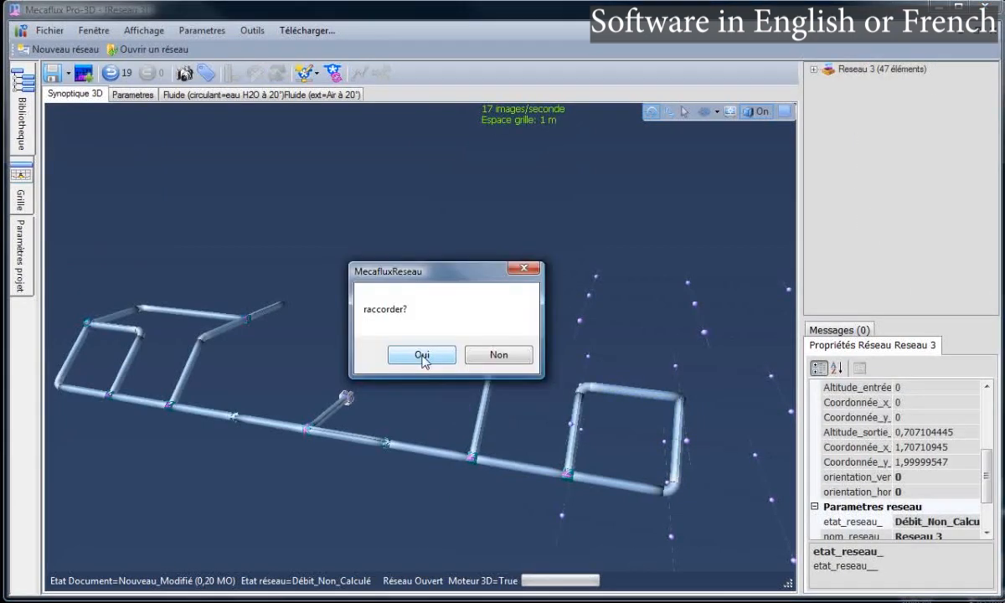
click(422, 356)
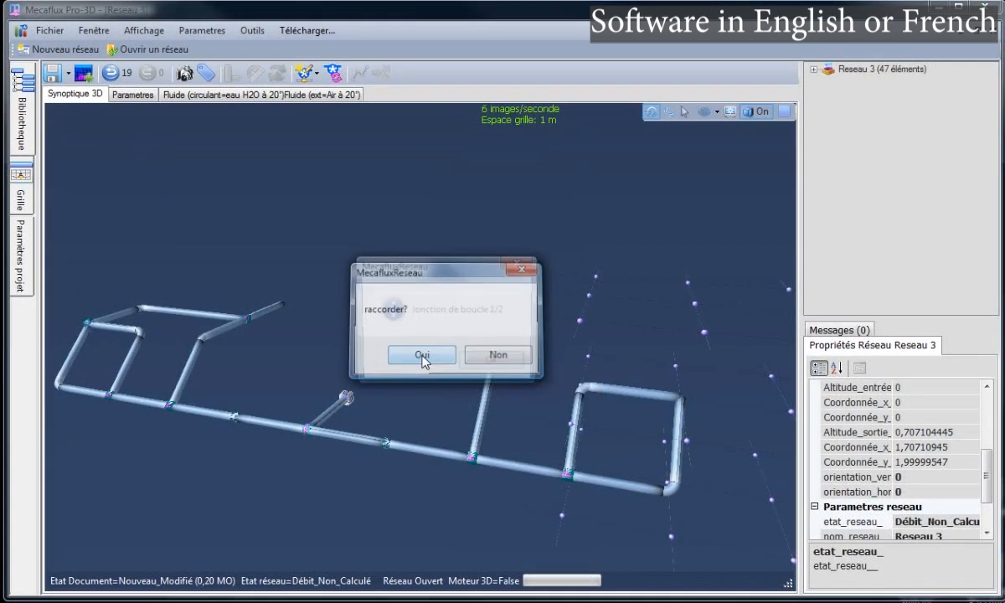
click(473, 363)
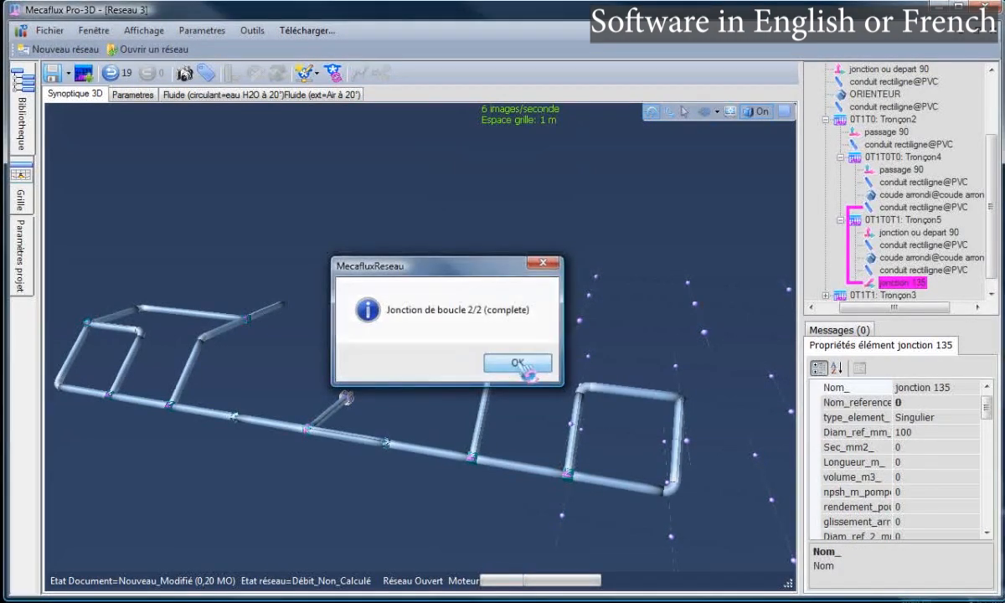
click(518, 363)
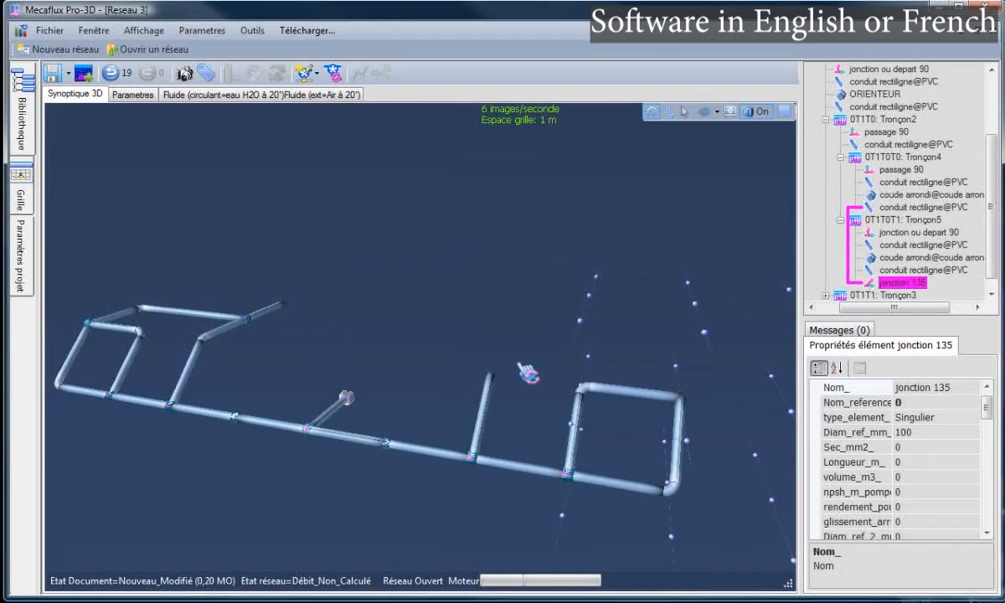
Continue after jonction 135 with a 2 m conduit bending left across the top toward the middle pipe
right_click(686, 402)
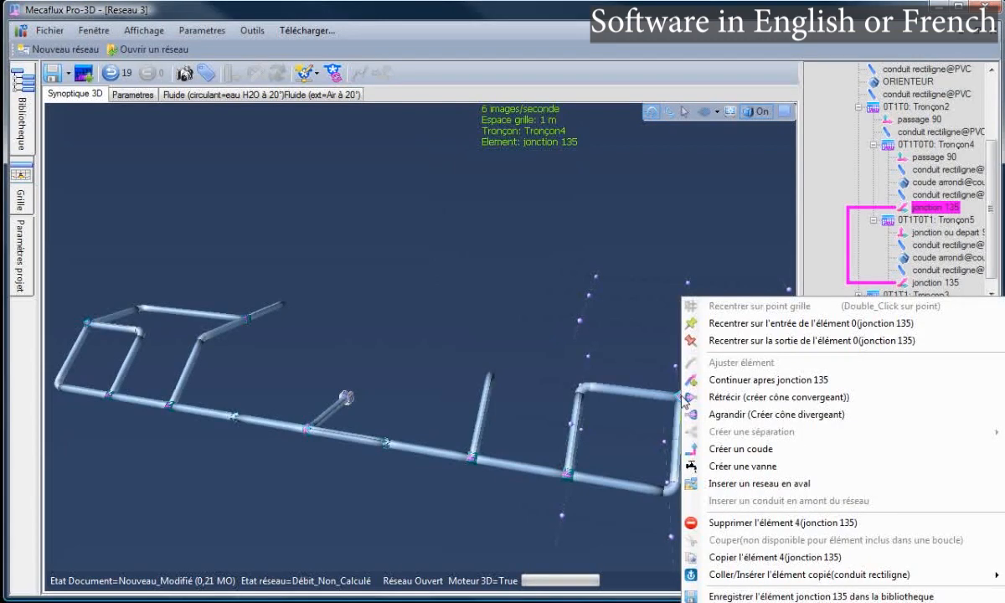
click(737, 381)
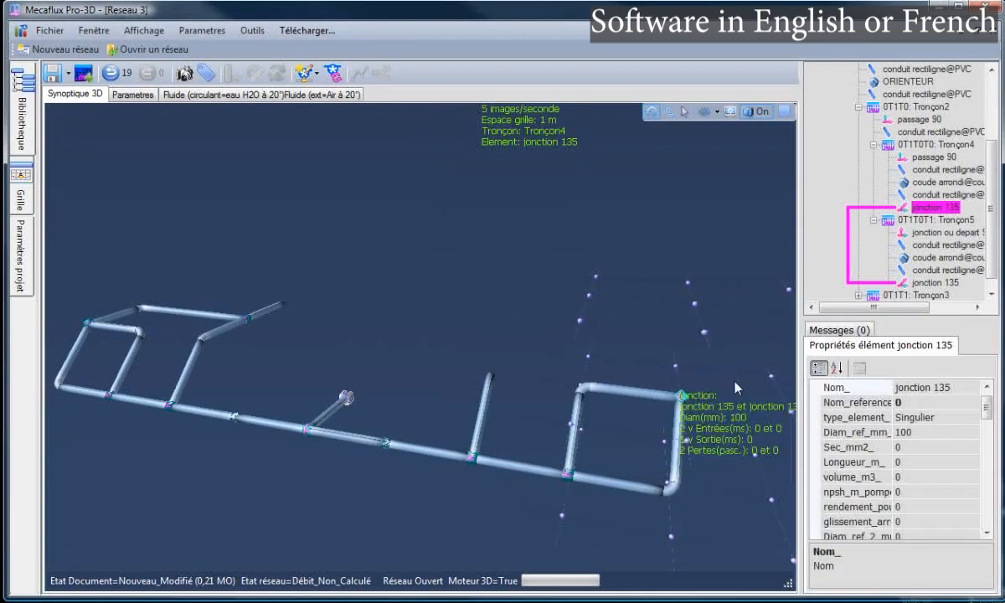
click(574, 363)
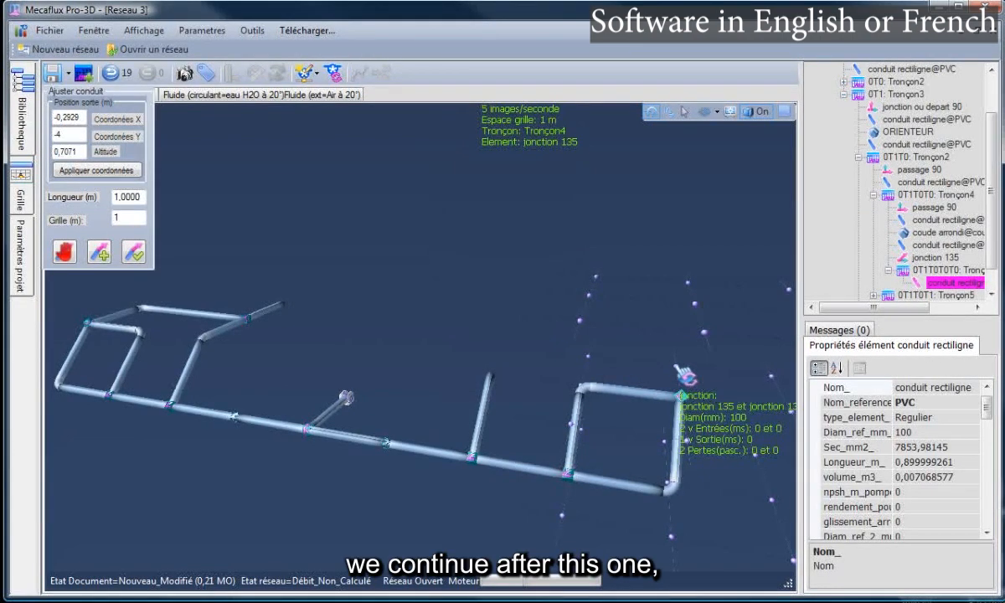
click(684, 375)
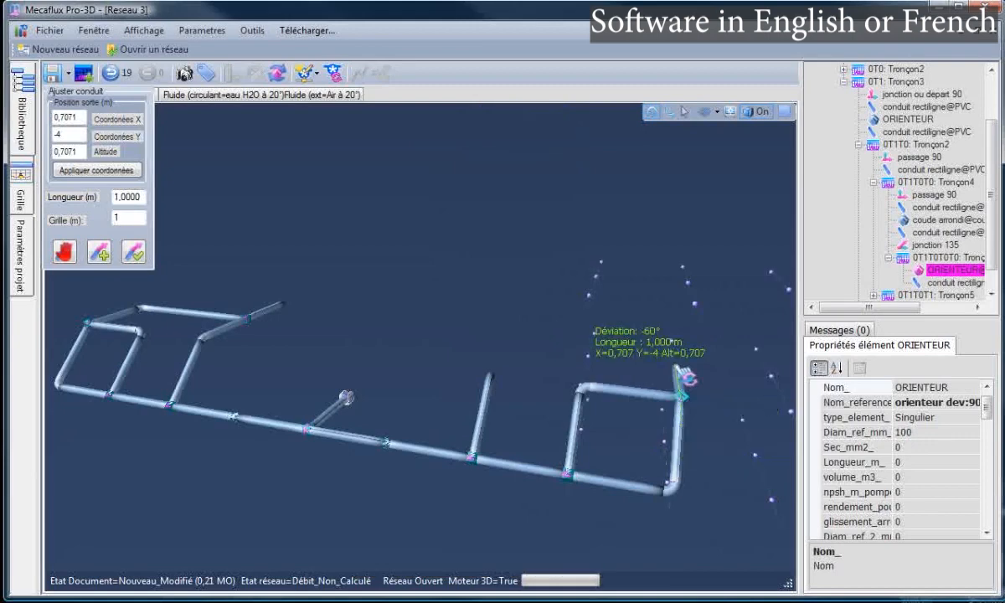
click(99, 254)
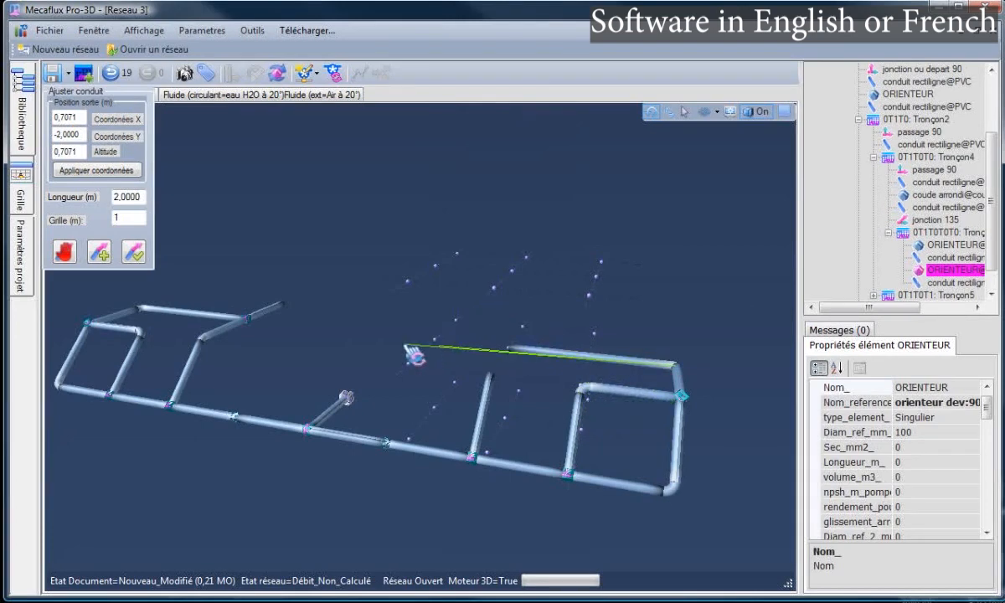
click(137, 252)
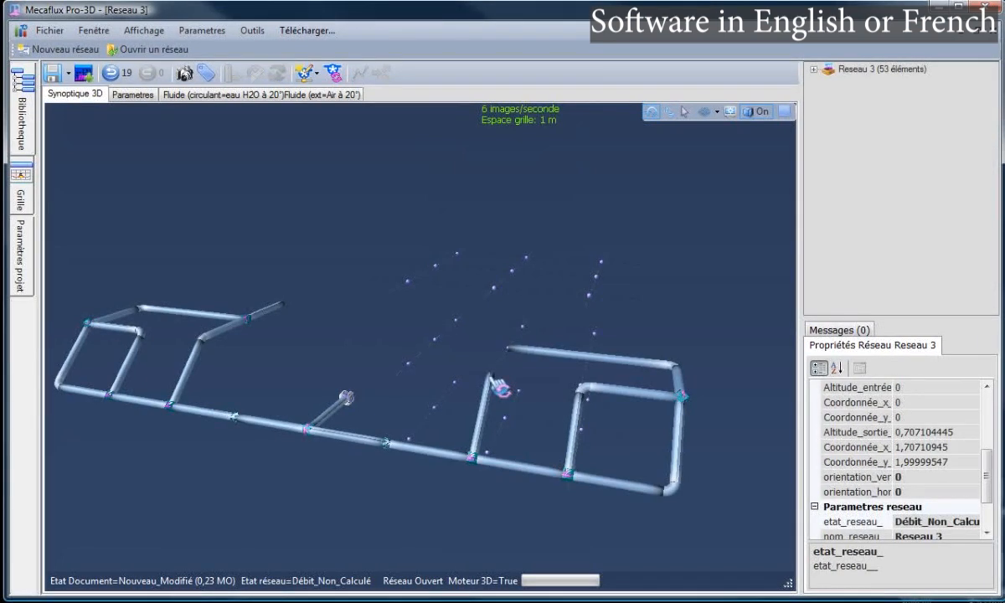
Extend the central pipe into the top run and accept both loop junctions, closing the second loop
right_click(491, 381)
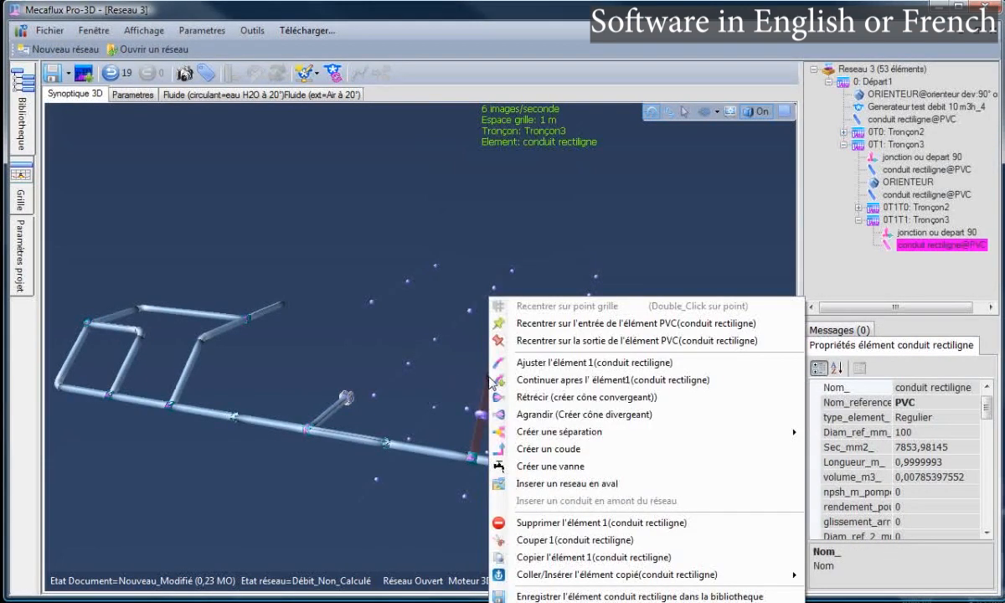
click(549, 379)
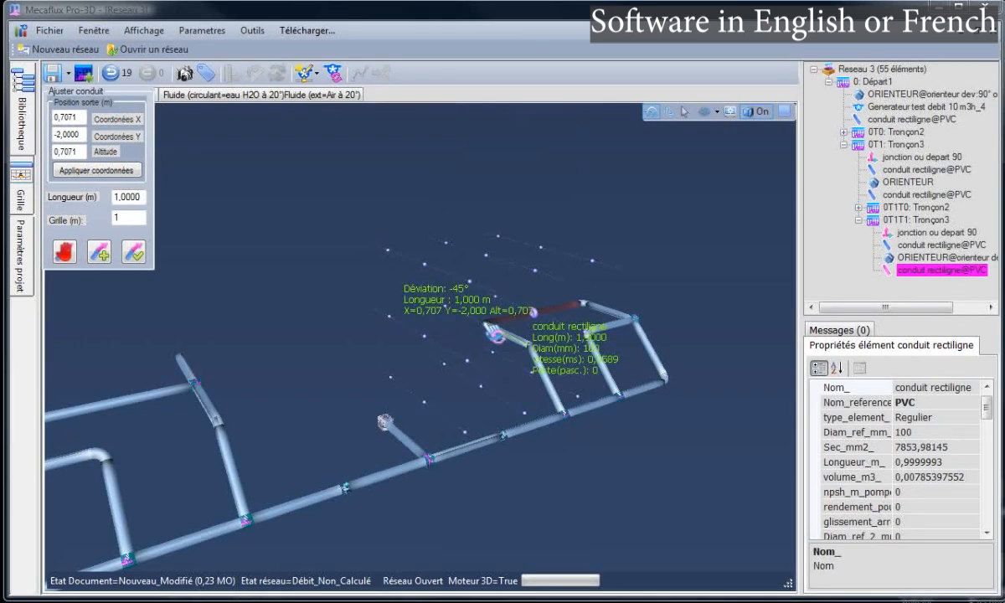
click(181, 270)
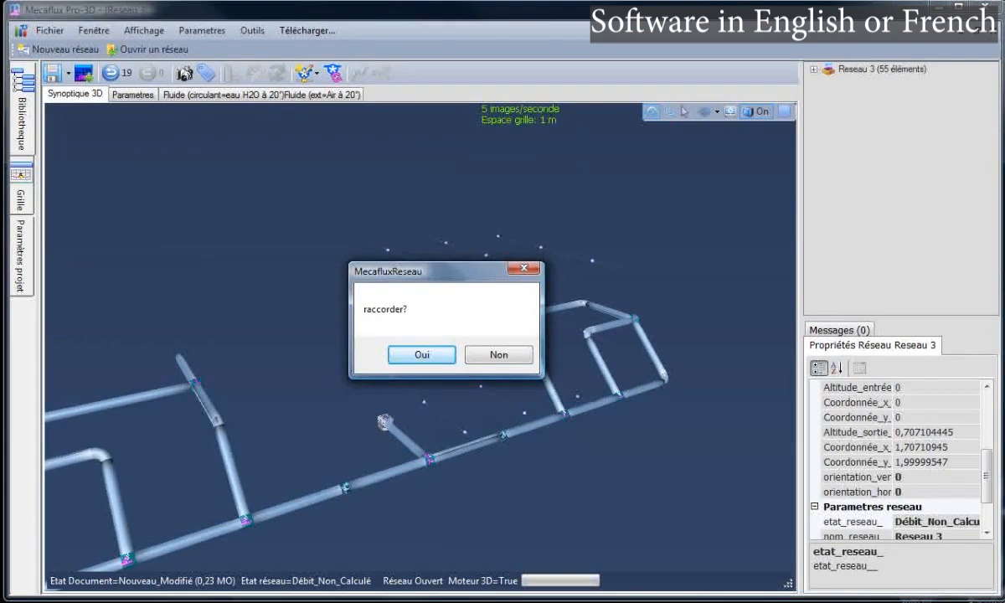
click(413, 359)
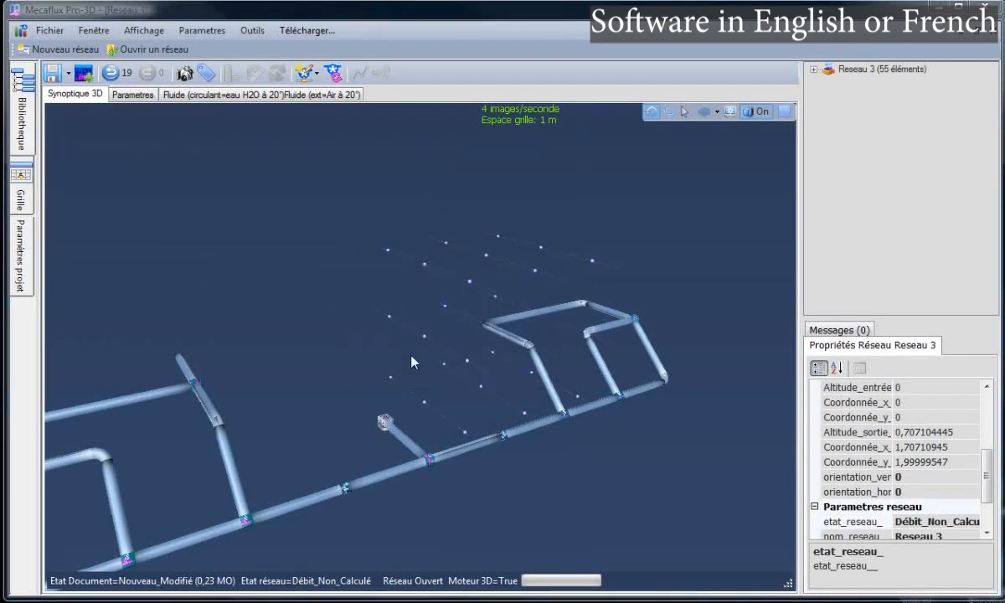
click(491, 362)
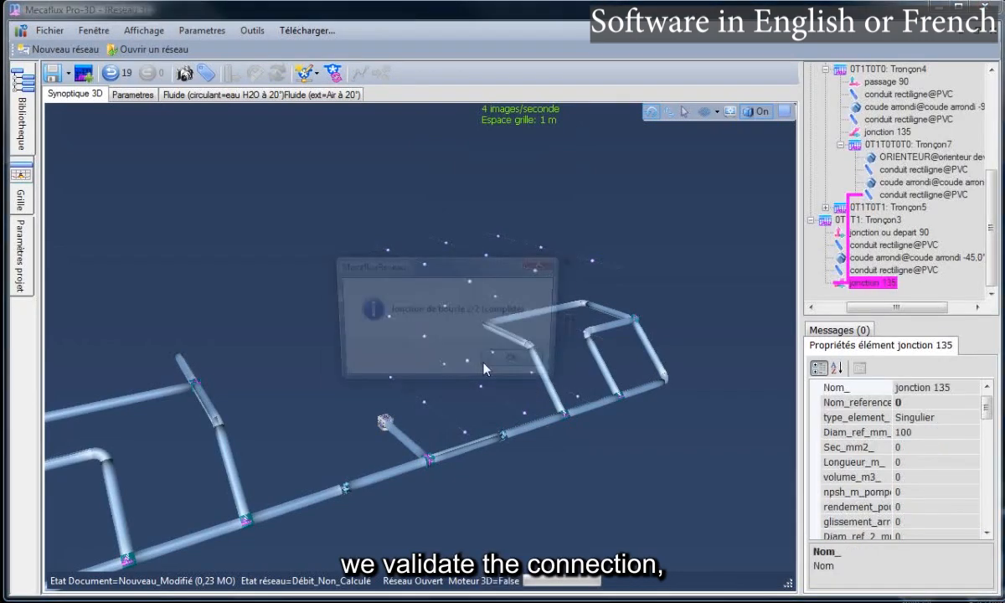
click(513, 367)
Continue past the new jonction 135 with a conduit aimed toward the symmetric exit
right_click(482, 352)
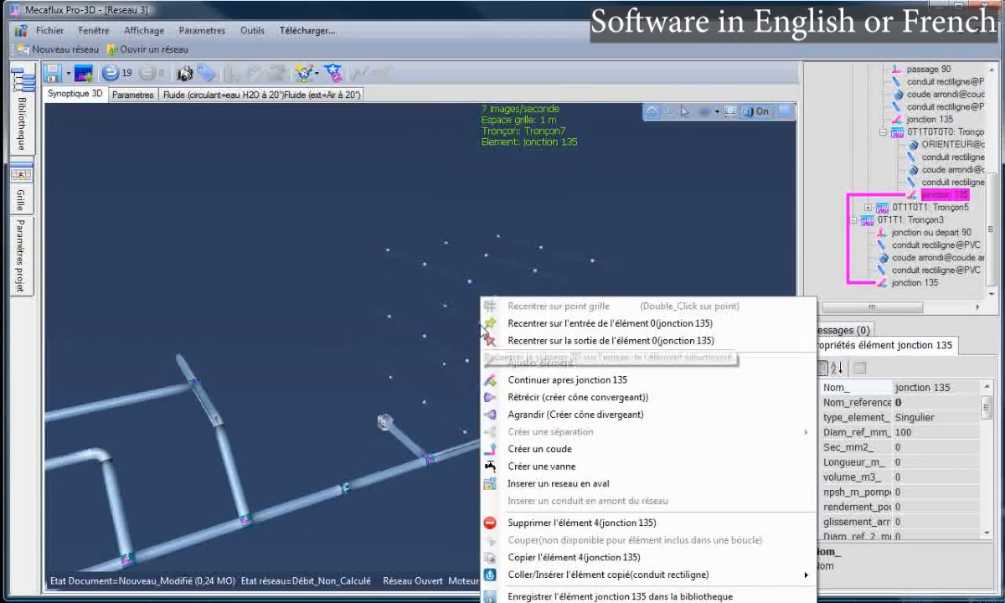
click(523, 381)
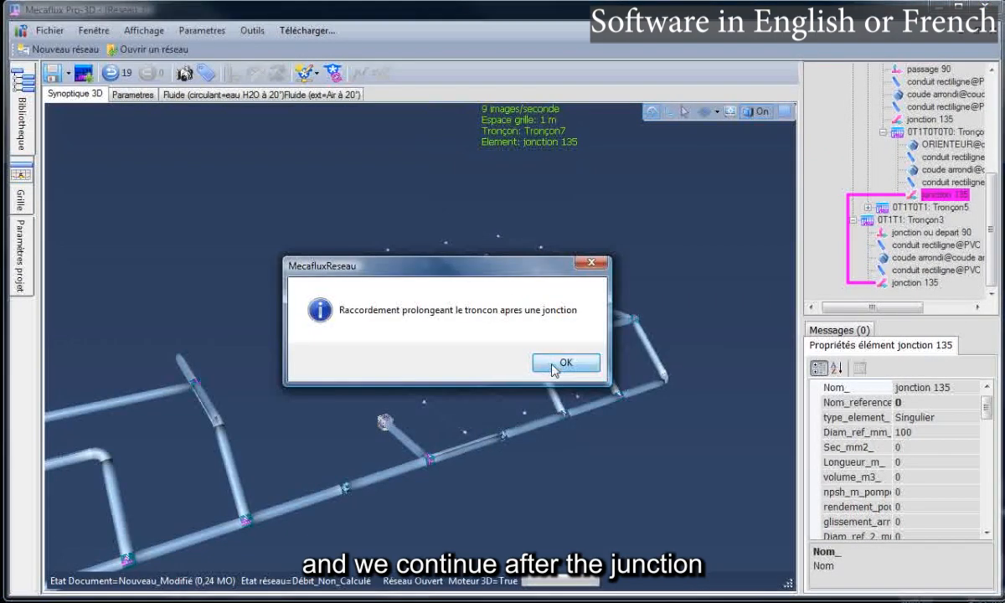
click(566, 365)
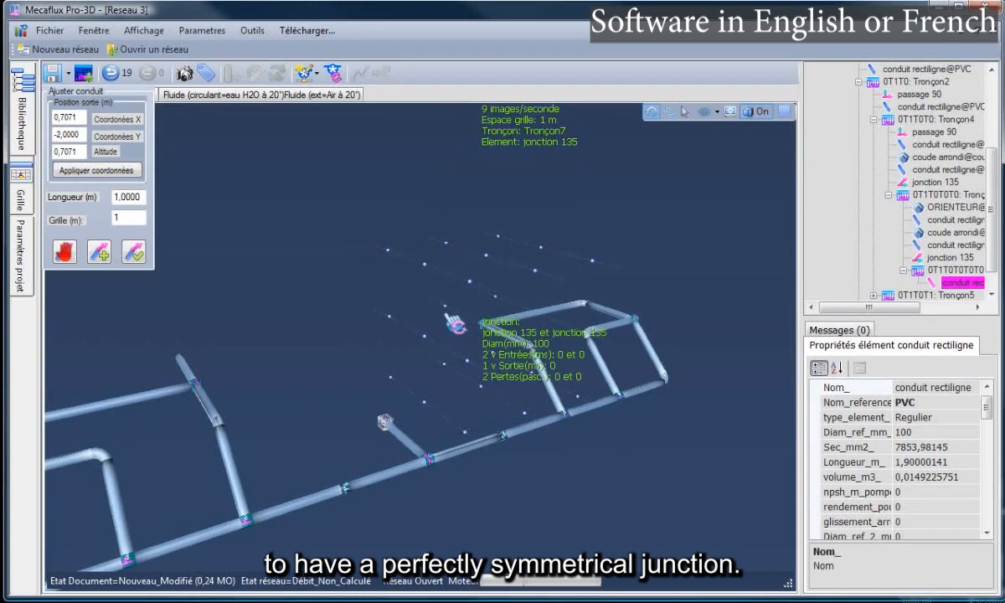
click(456, 322)
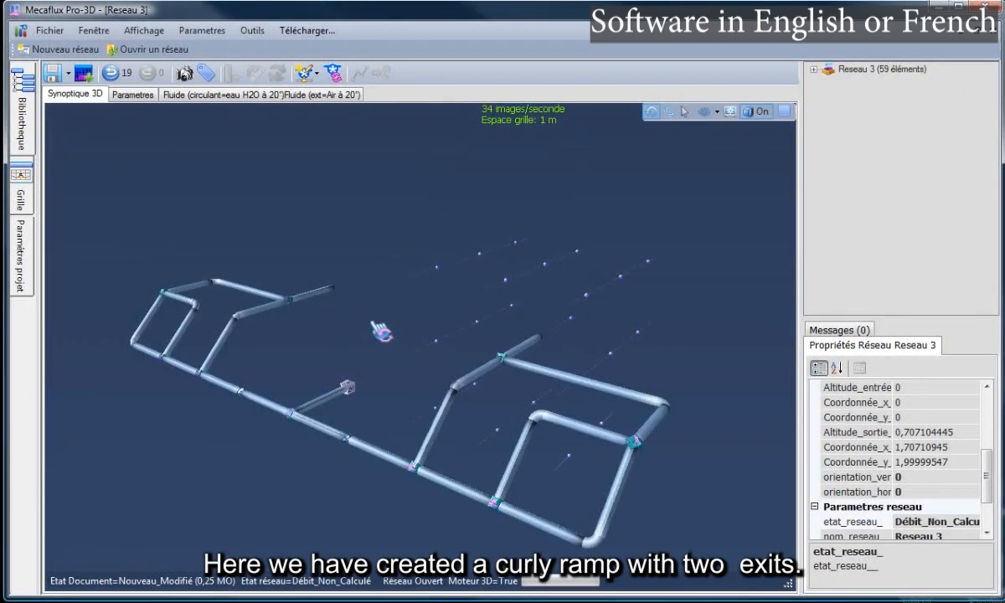
Add a 10 m³/h generator feeding Départ1, giving 10.01 m³/h, then bring up trajectory settings
click(306, 73)
mouse_move(375, 126)
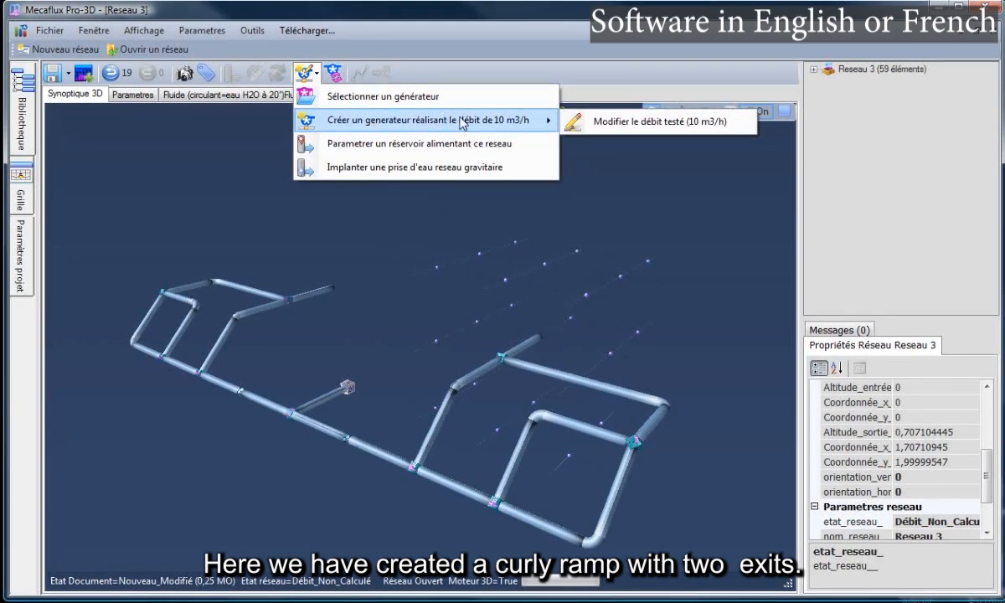
click(355, 124)
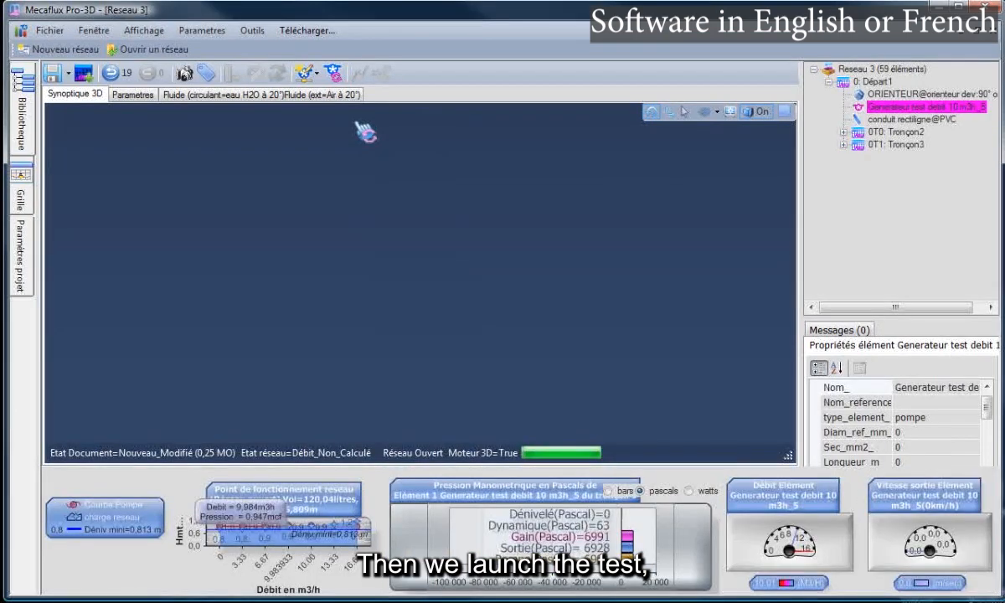
click(356, 208)
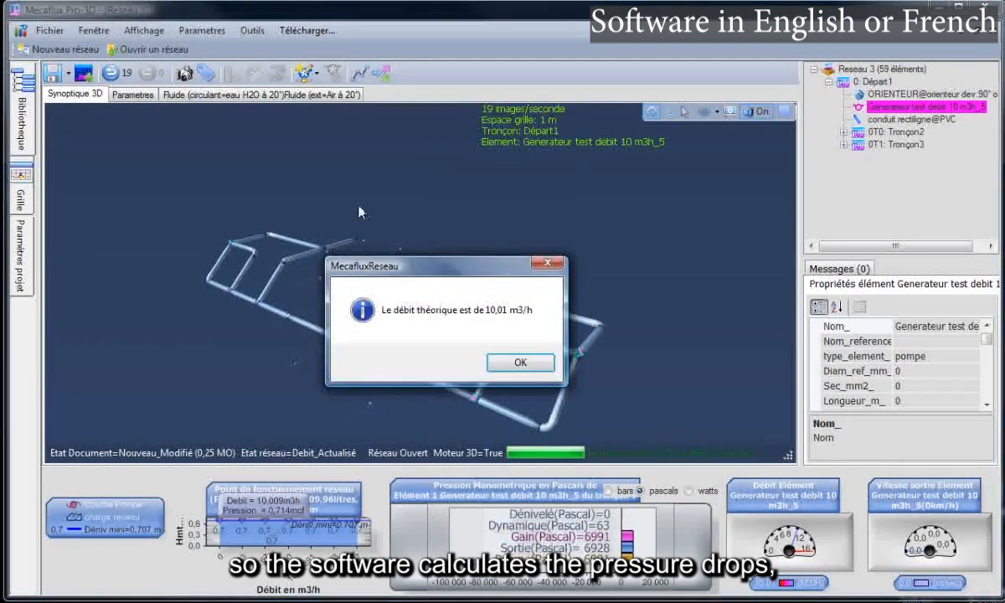
click(520, 363)
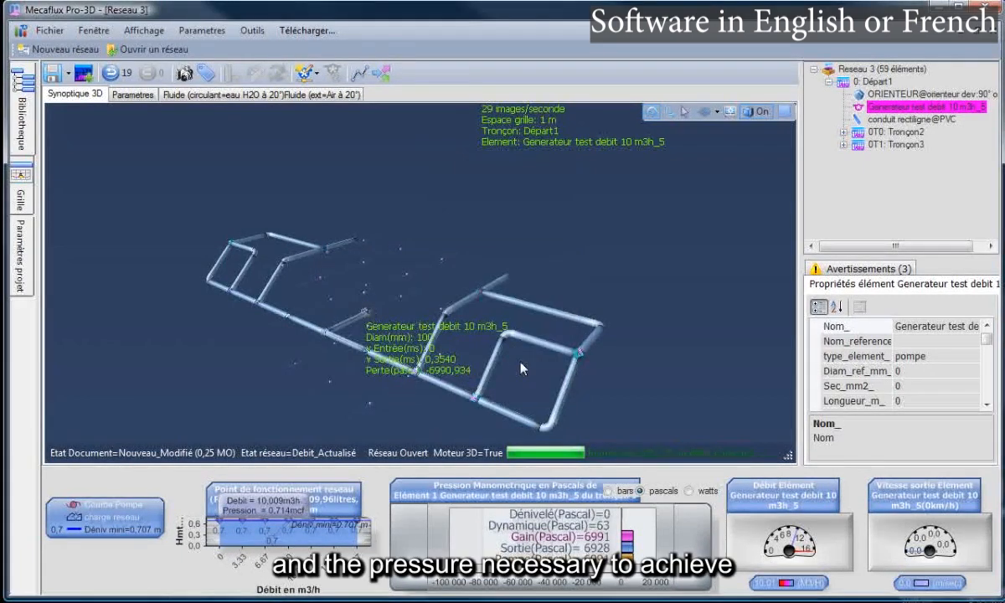
click(578, 272)
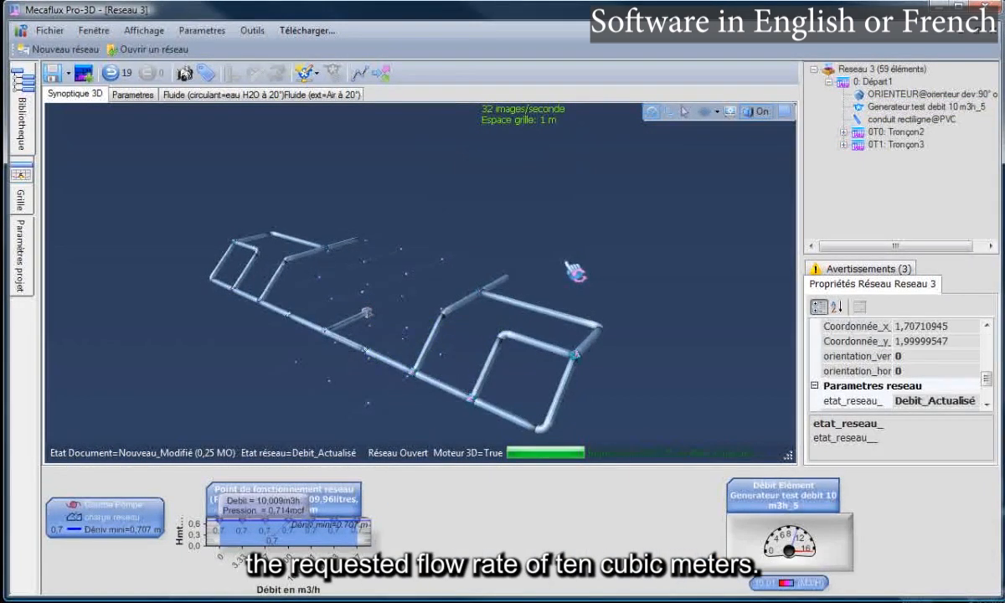
click(381, 74)
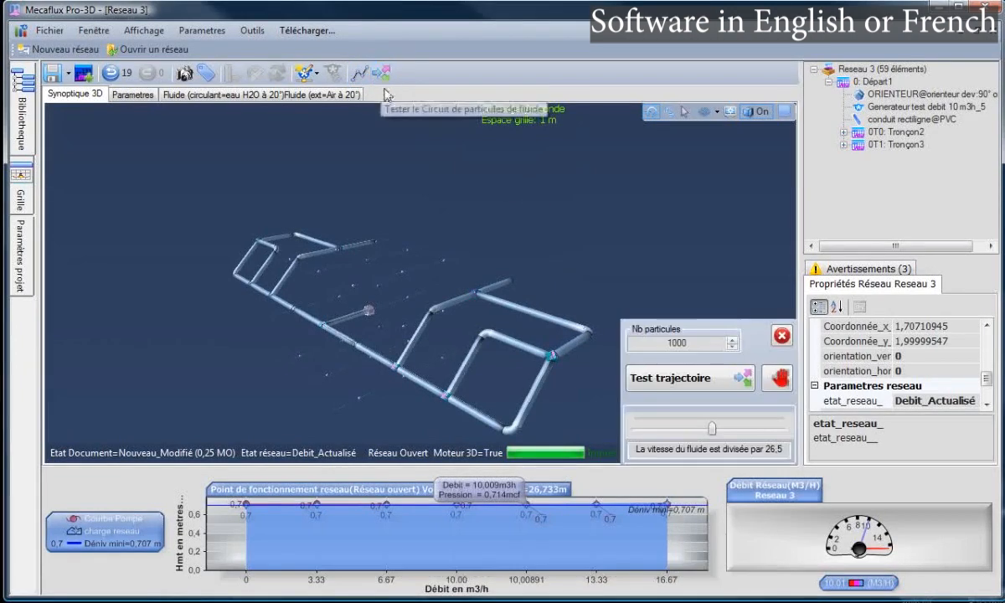
Set particles to real fluid speed and launch the 1000-particle trajectory test, showing the ~6940 Pa main line
drag(712, 428, 636, 429)
click(706, 381)
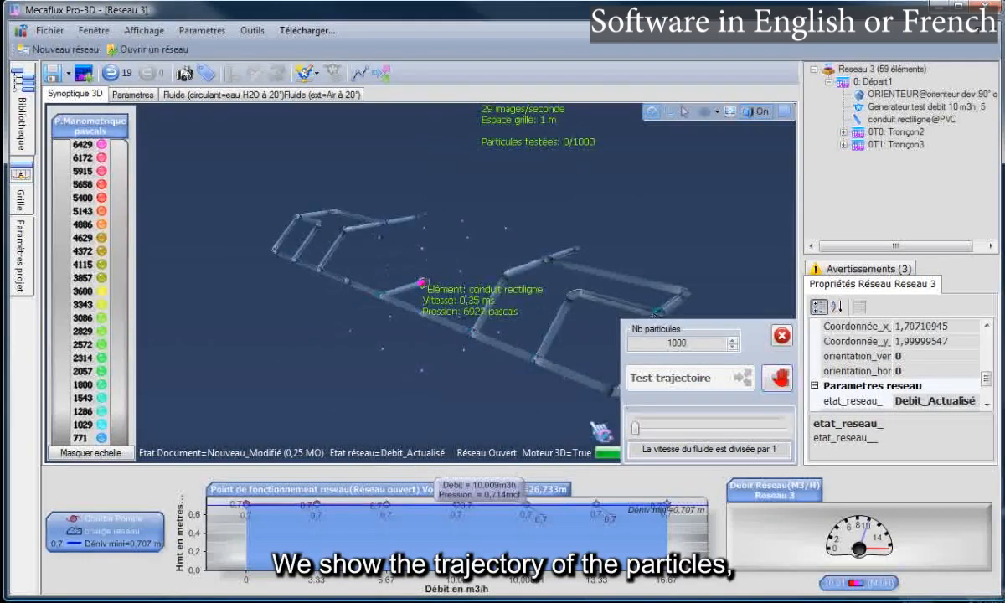
drag(333, 364, 430, 374)
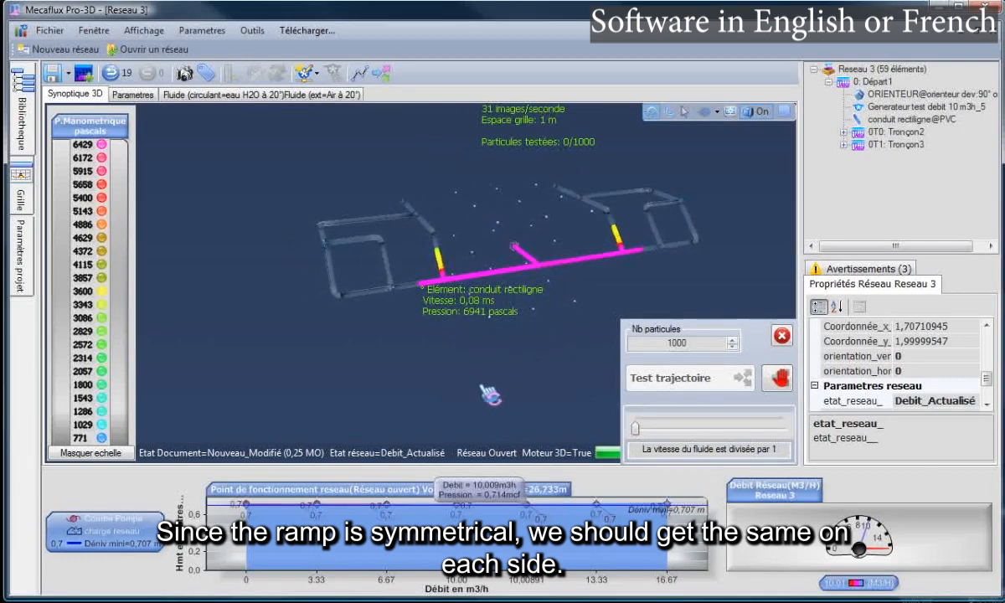
Zoom and orbit around the pipes to follow particles through both loops to the exit branches
scroll(426, 224, up, 10)
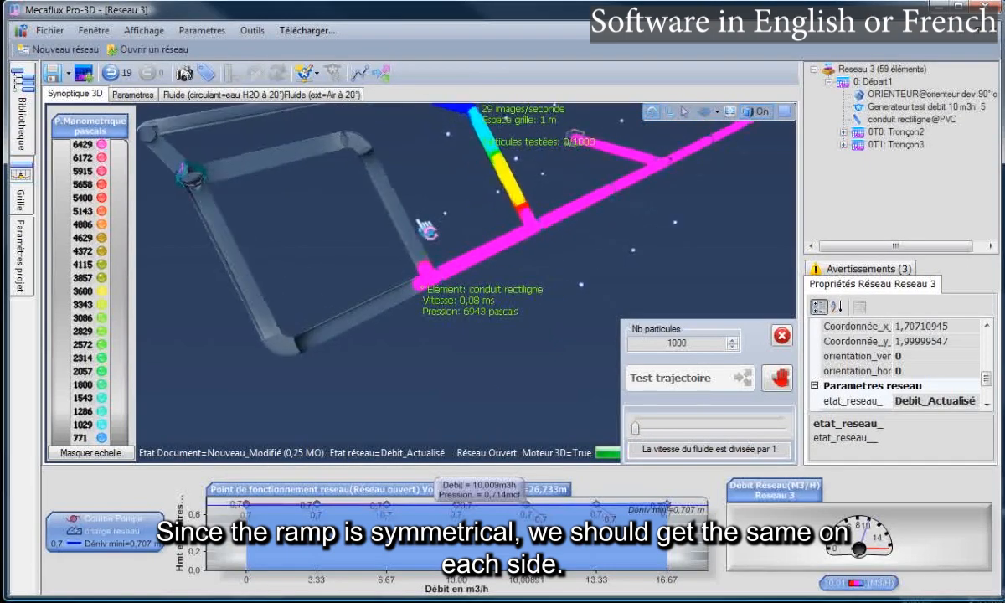
scroll(426, 224, down, 10)
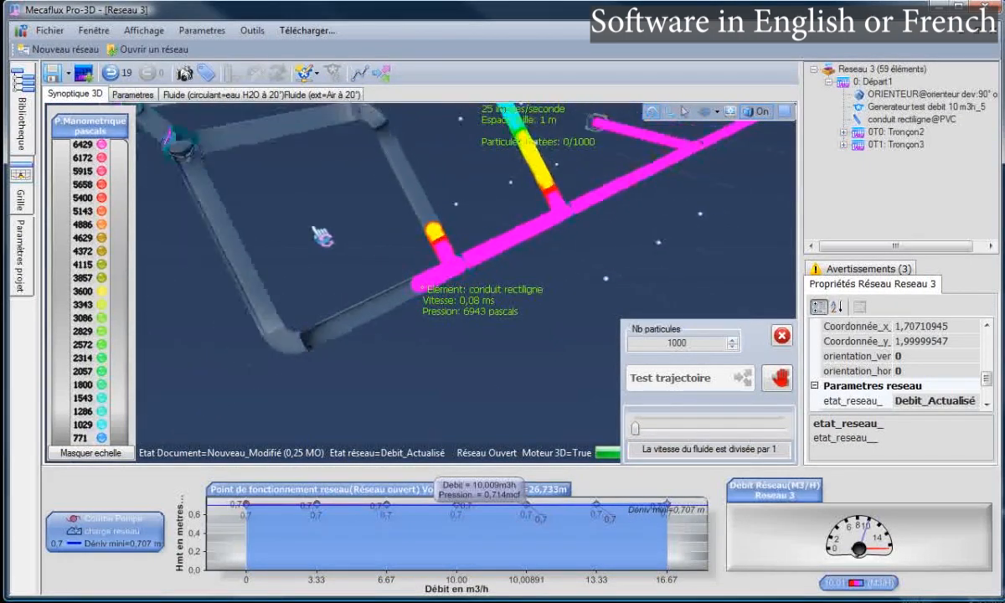
drag(327, 226, 410, 369)
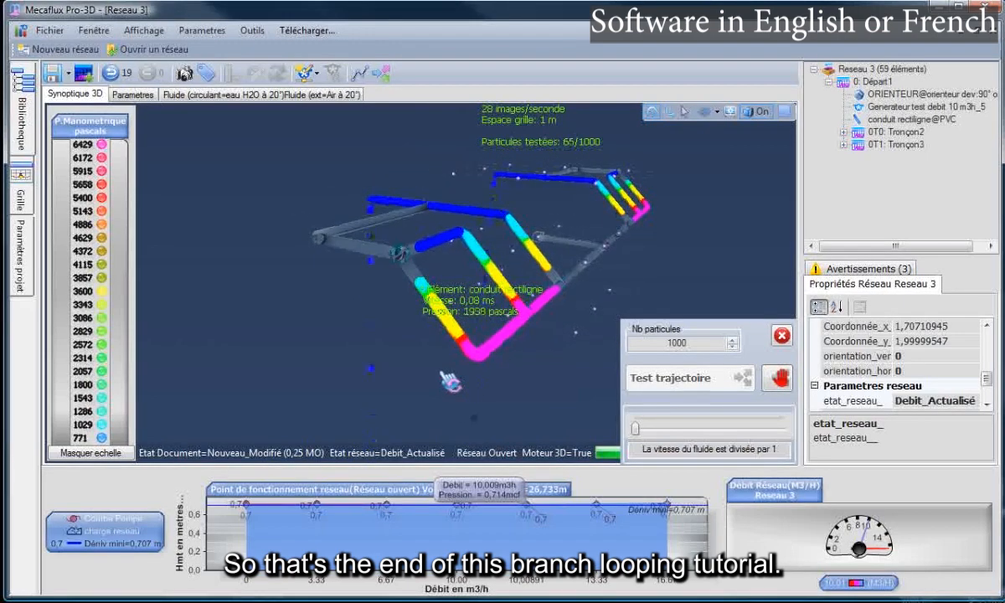
drag(442, 373, 375, 407)
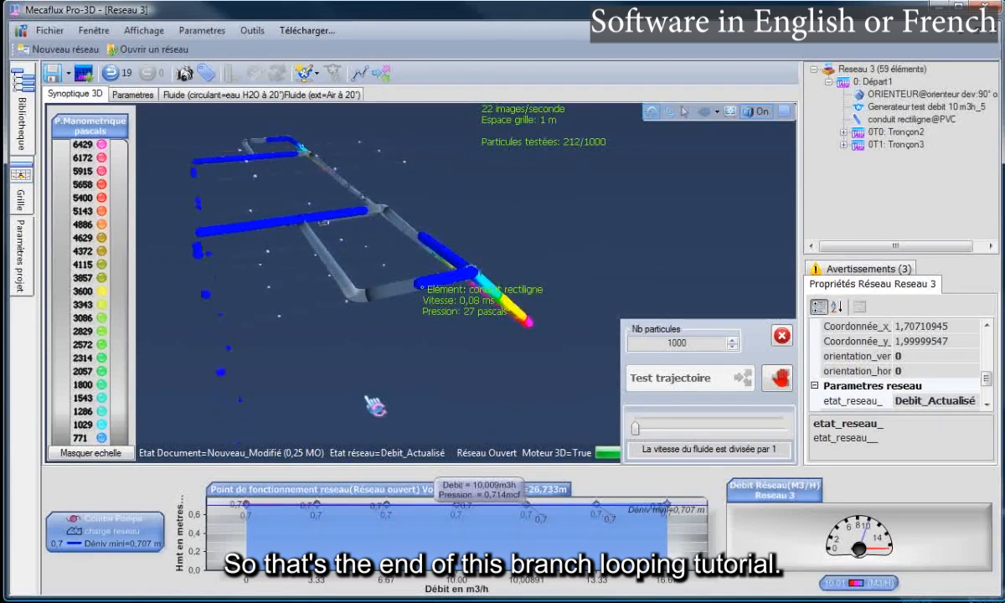
drag(348, 374, 547, 364)
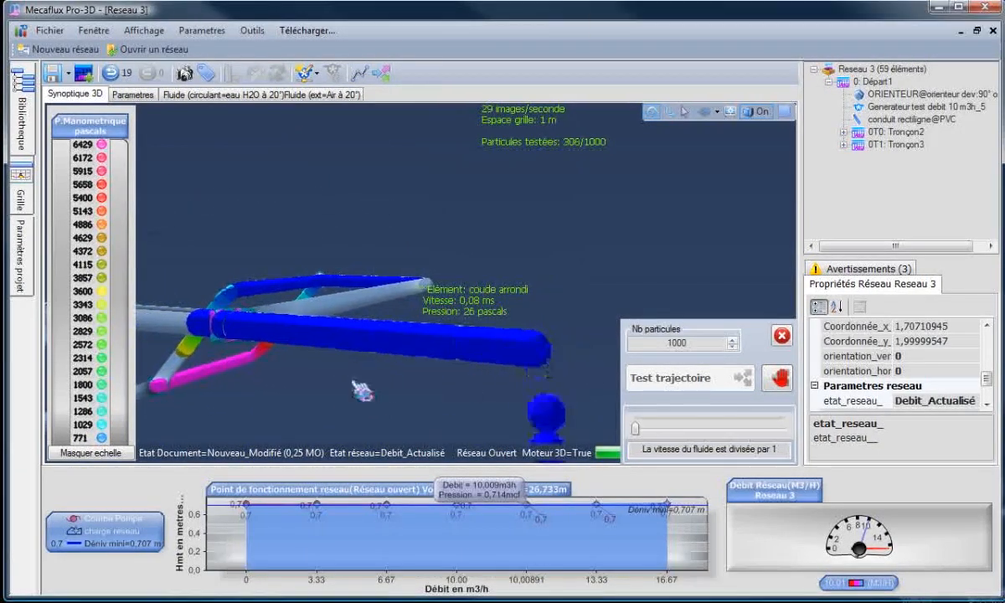